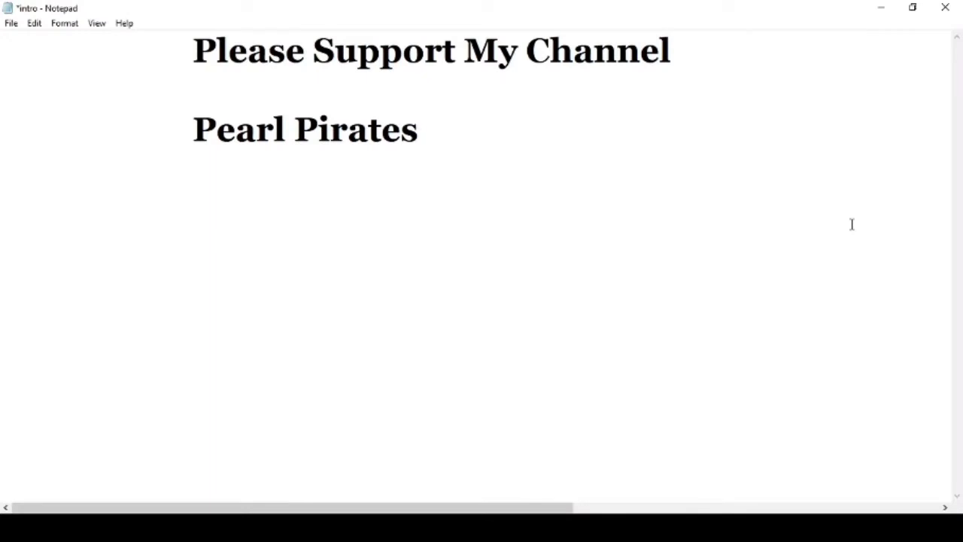
Type the title 'How to install windows connect app for presenting mobile display in laptop/PC.' below Pearl Pirates
{"action": "type", "text": "H"}
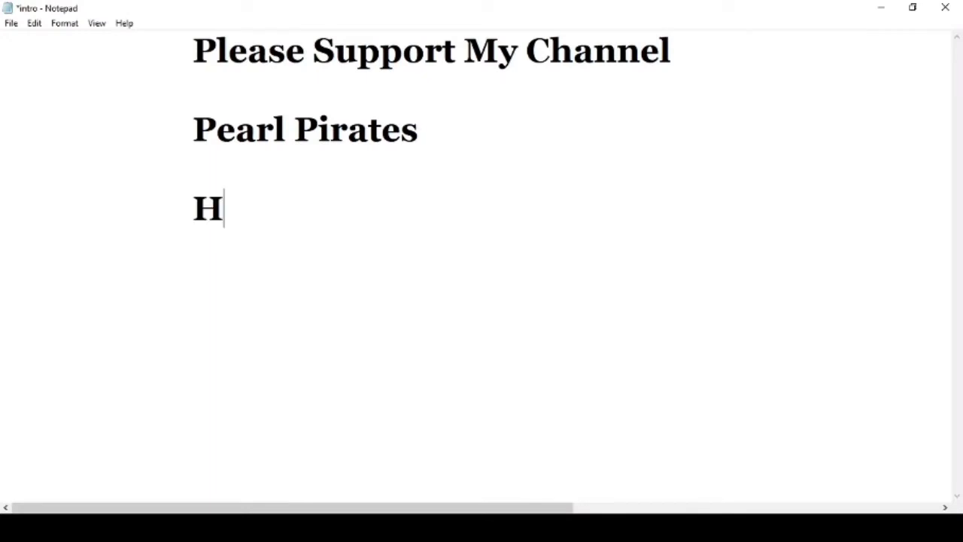
{"action": "type", "text": "ow to in"}
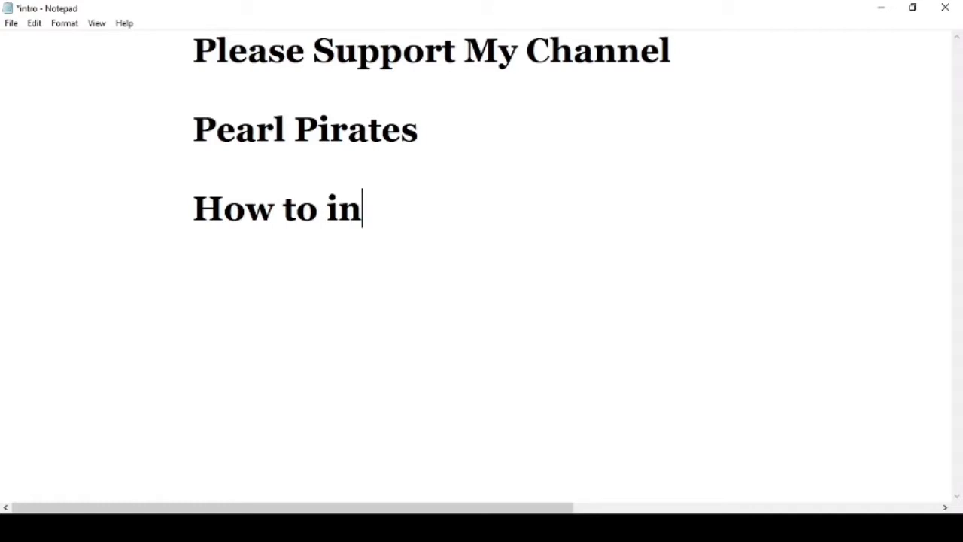
{"action": "type", "text": "stall"}
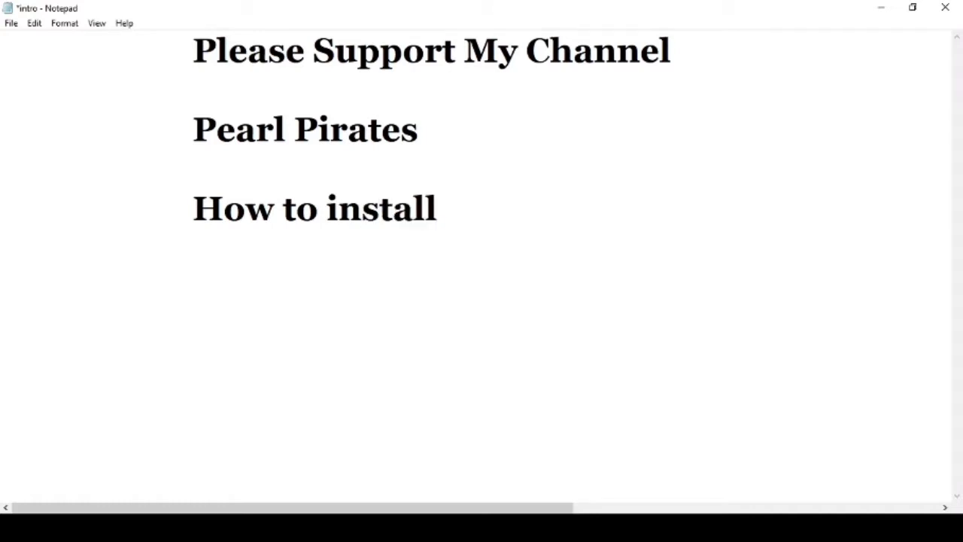
{"action": "type", "text": " windo"}
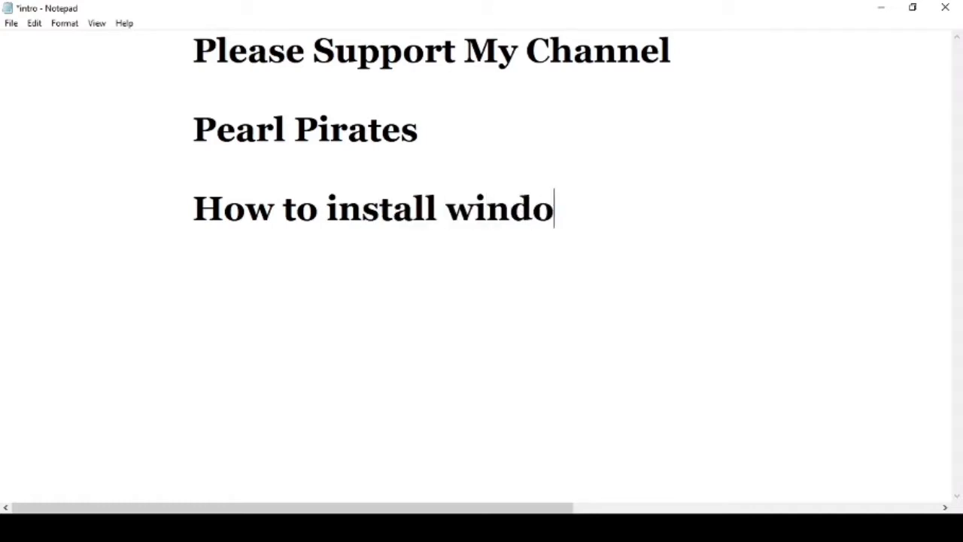
{"action": "type", "text": "ws conne"}
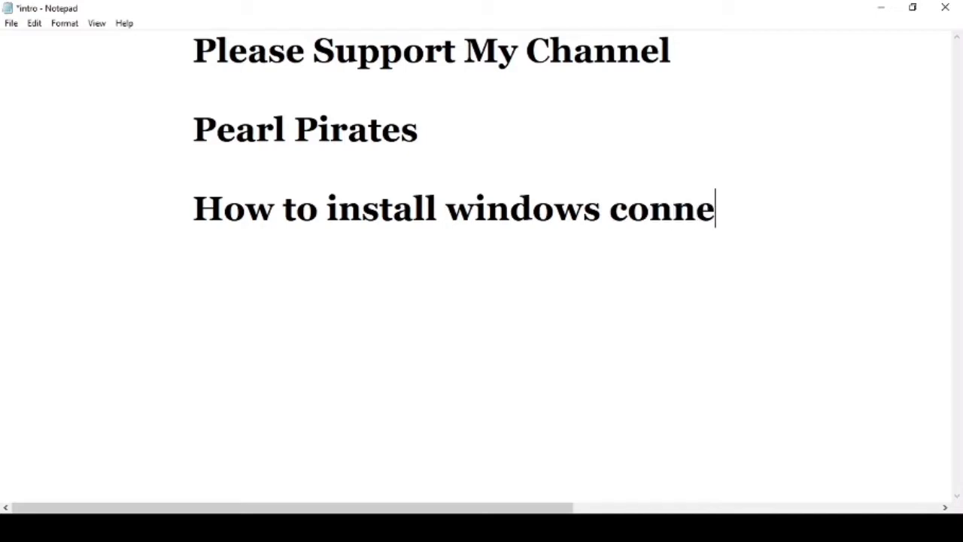
{"action": "type", "text": "ct app "}
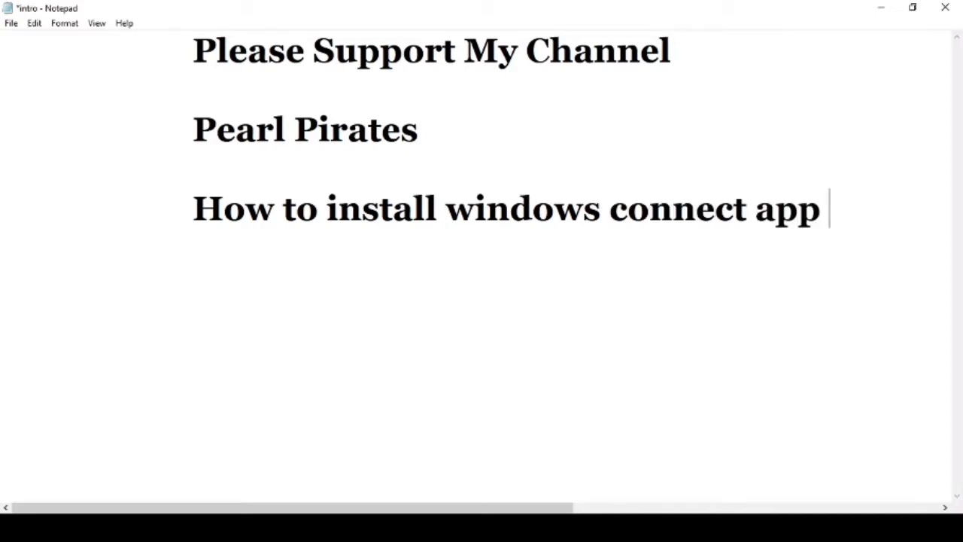
{"action": "type", "text": "for pres"}
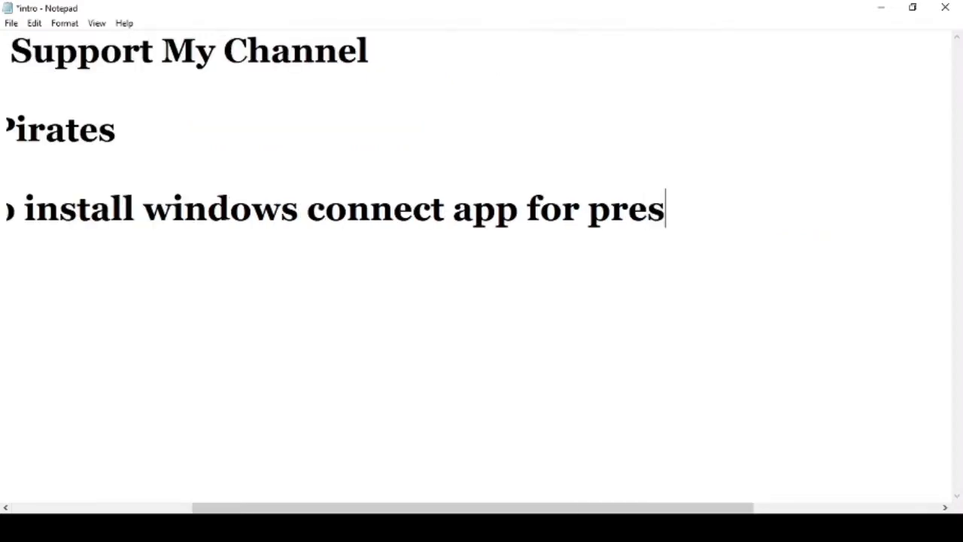
{"action": "type", "text": "enting "}
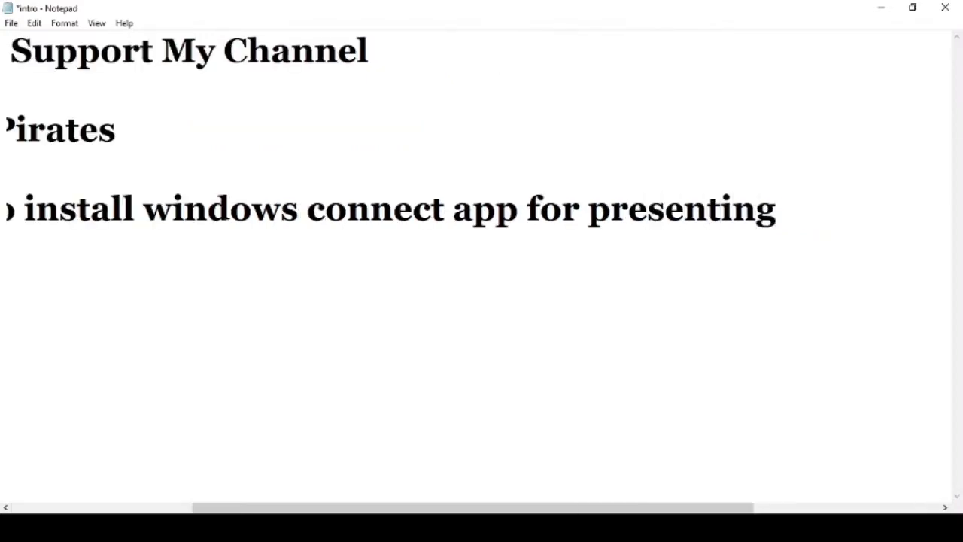
{"action": "type", "text": "mobile "}
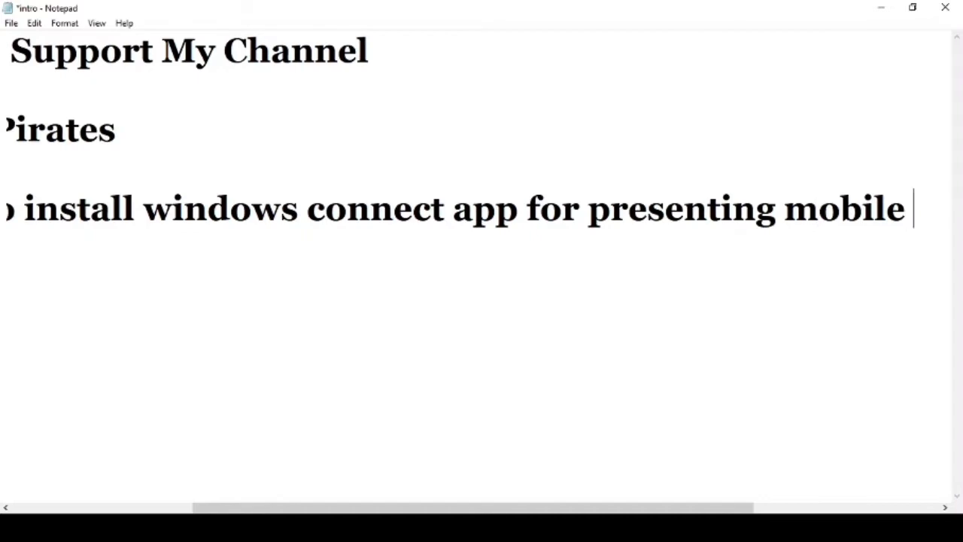
{"action": "type", "text": "display "}
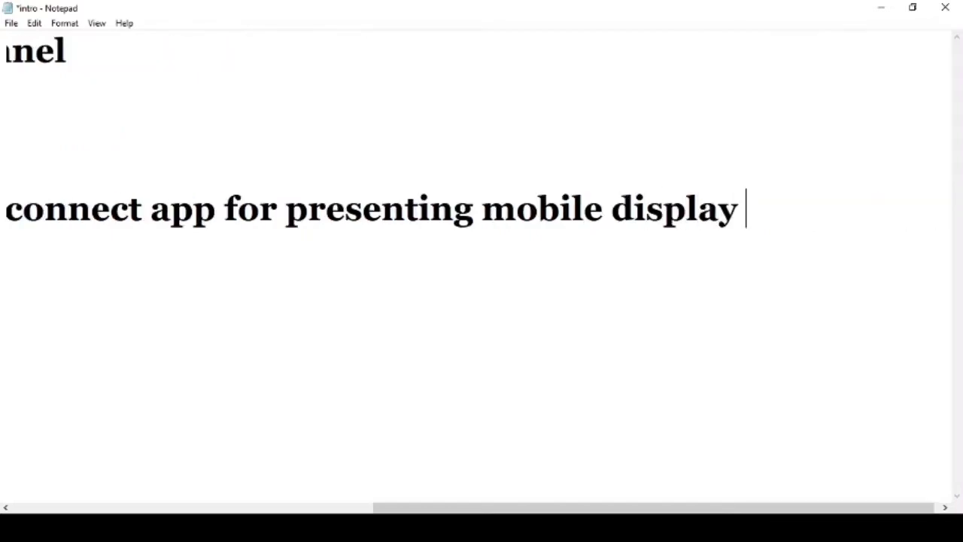
{"action": "type", "text": "in lap"}
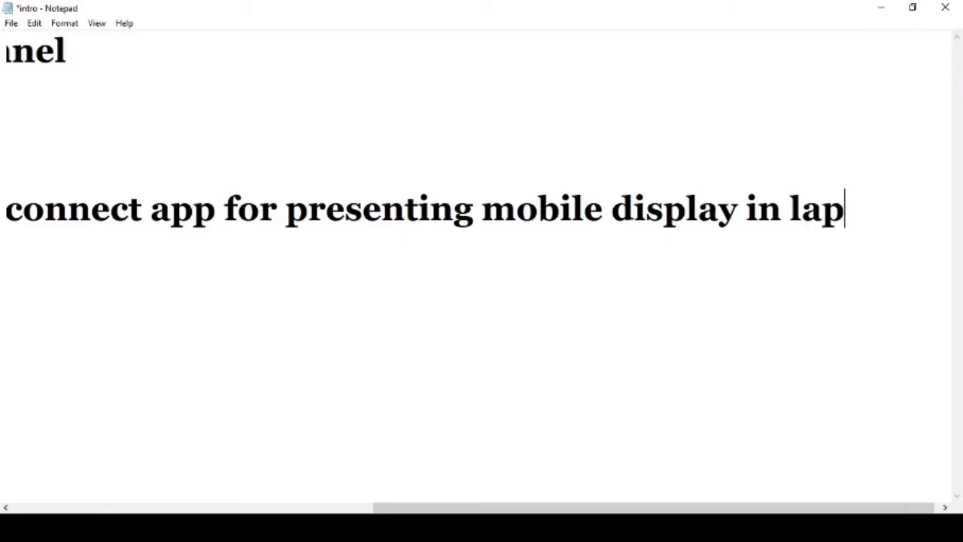
{"action": "type", "text": "top/"}
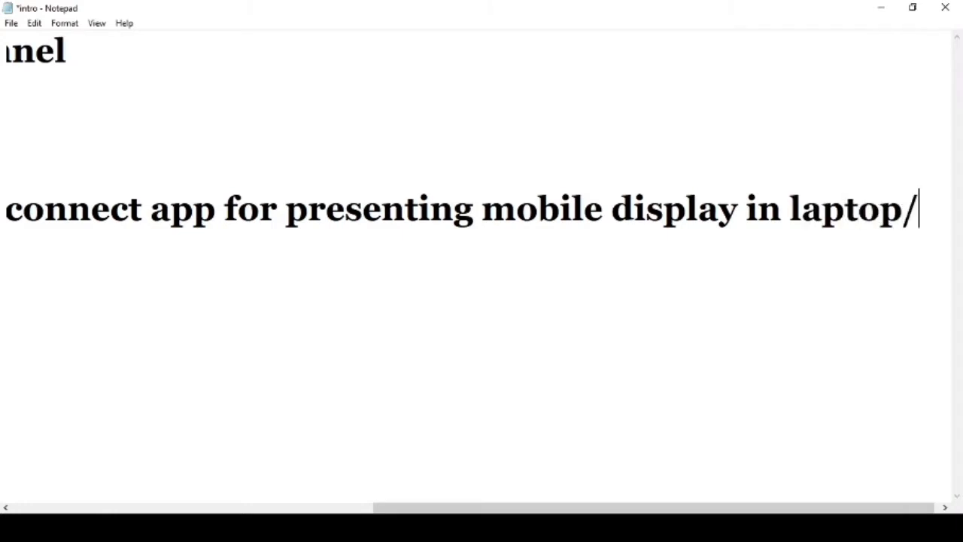
{"action": "type", "text": "PC."}
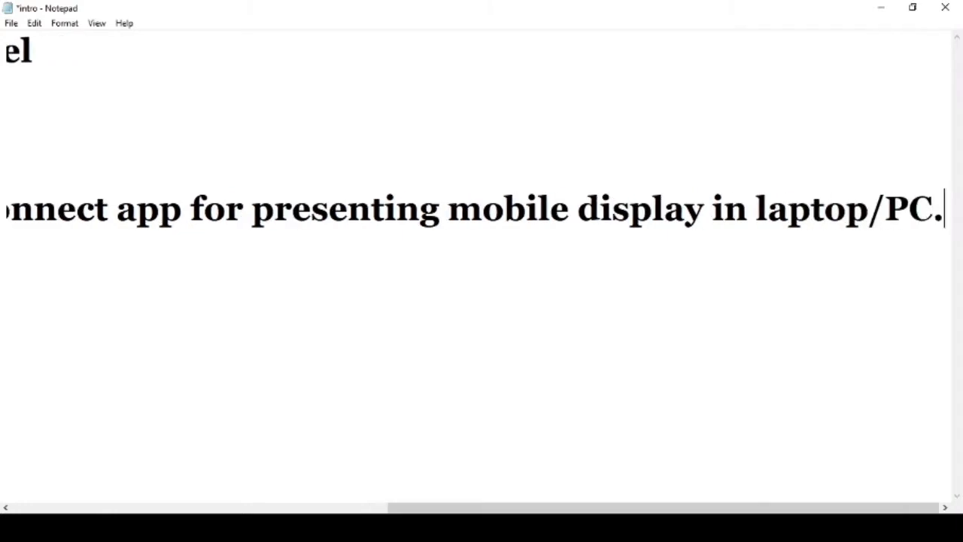
{"action": "key", "text": "Home"}
Place the caret in the Notepad title line and select part of its text
{"action": "left_click", "coordinate": [673, 210]}
{"action": "left_click_drag", "start_coordinate": [446, 211], "coordinate": [733, 222]}
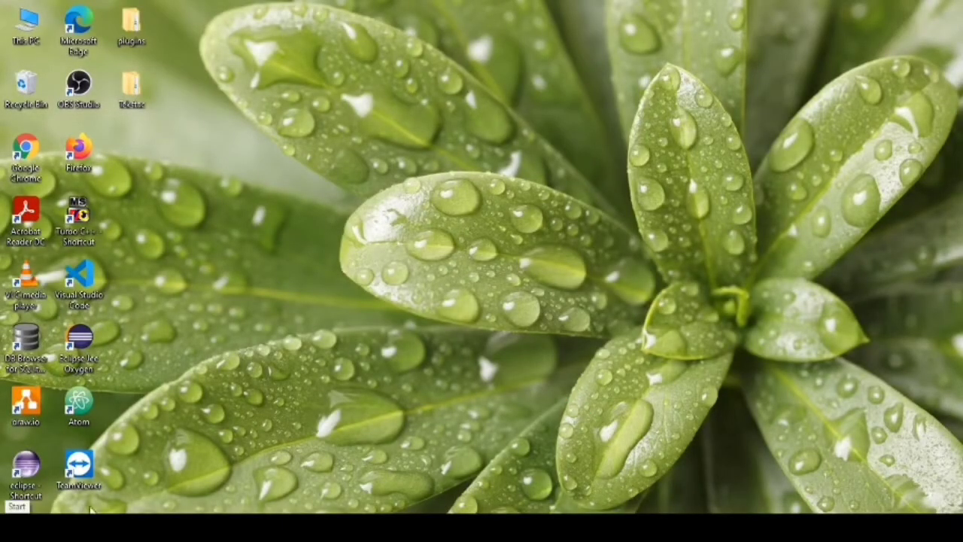
{"action": "right_click", "coordinate": [297, 153]}
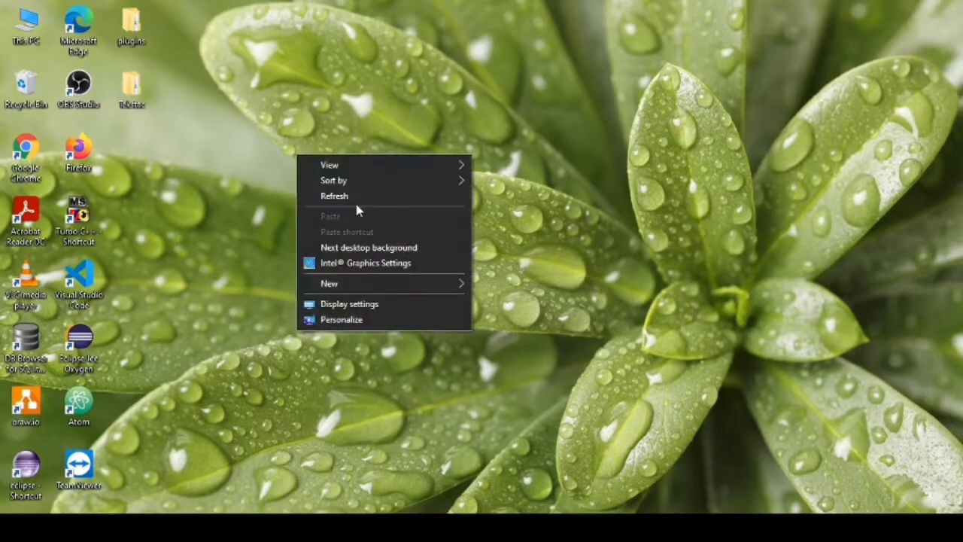
{"action": "left_click", "coordinate": [355, 197]}
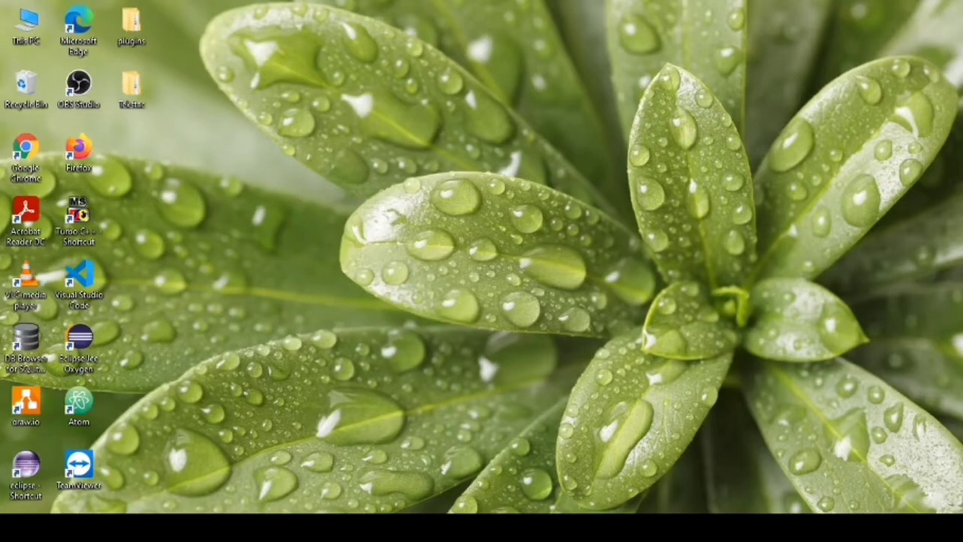
{"action": "left_click", "coordinate": [16, 527]}
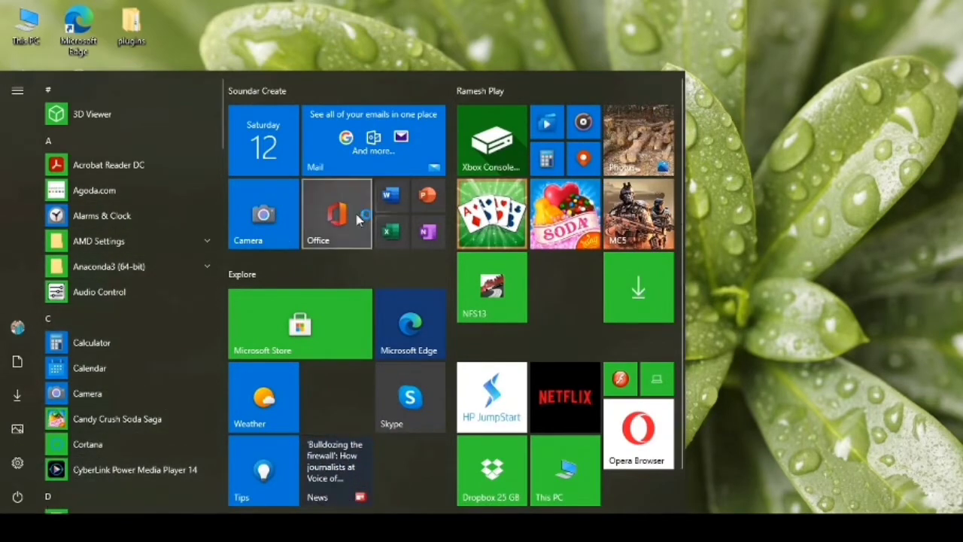
{"action": "left_click", "coordinate": [820, 143]}
{"action": "right_click", "coordinate": [335, 45]}
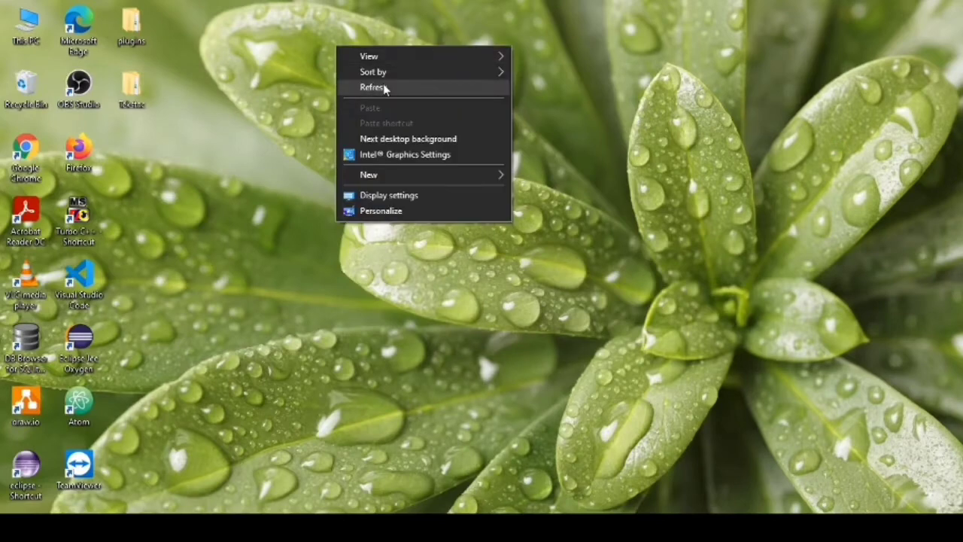
{"action": "left_click", "coordinate": [383, 83]}
{"action": "right_click", "coordinate": [383, 84]}
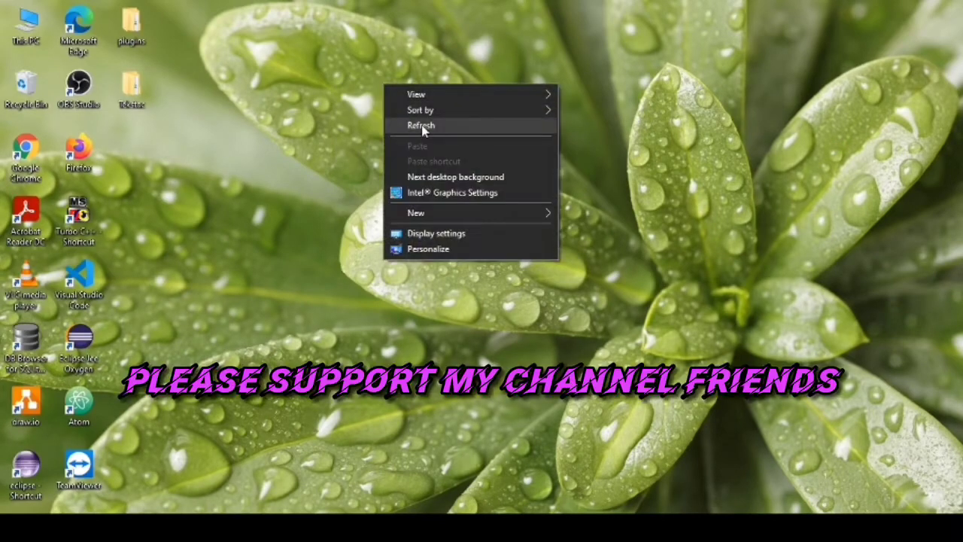
{"action": "left_click", "coordinate": [421, 125]}
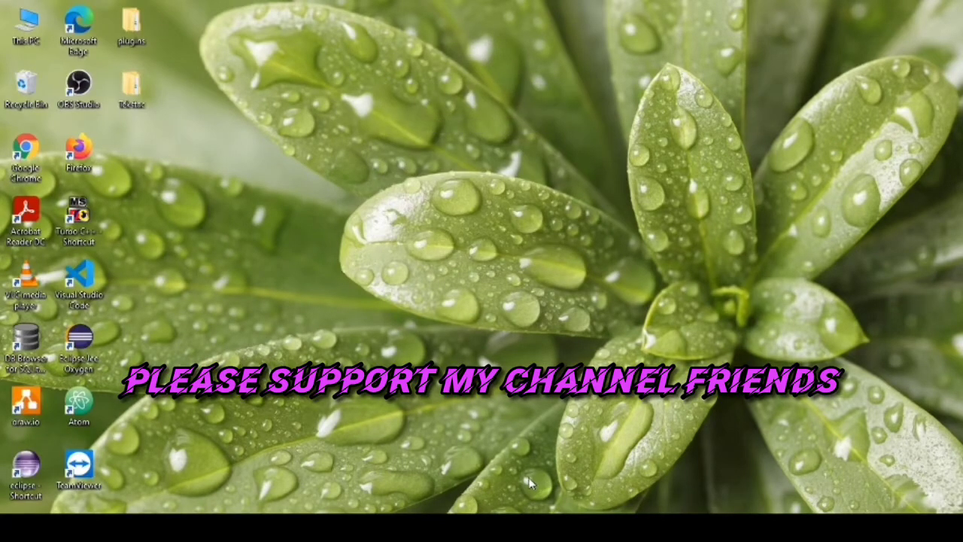
{"action": "right_click", "coordinate": [349, 125]}
{"action": "left_click", "coordinate": [375, 171]}
{"action": "right_click", "coordinate": [375, 172]}
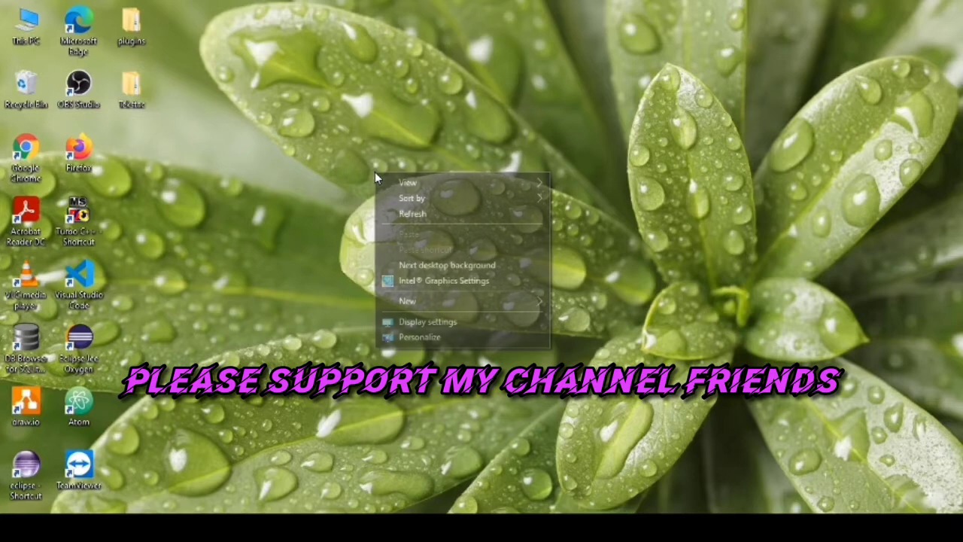
{"action": "left_click", "coordinate": [428, 210]}
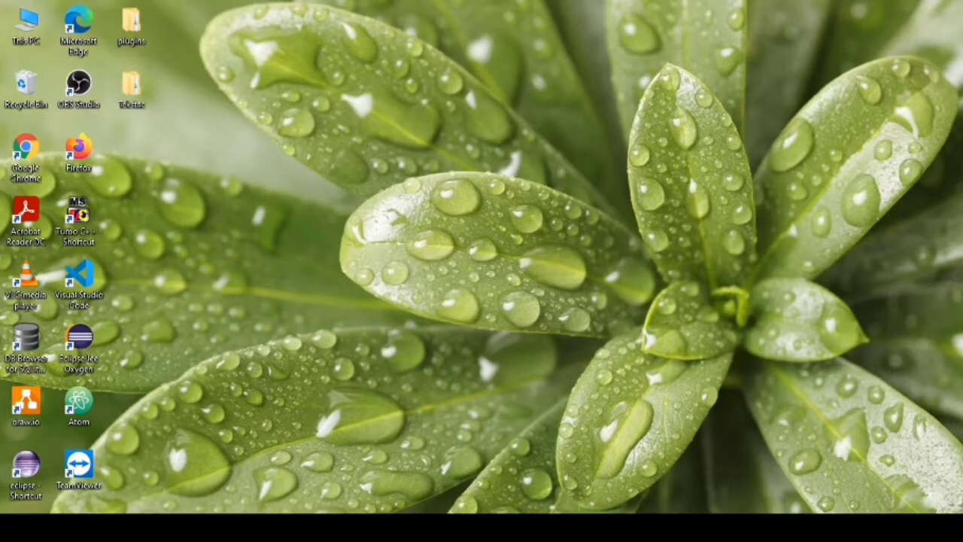
From the Action Center, open Settings > System > Projecting to this PC
{"action": "key", "text": "super+a"}
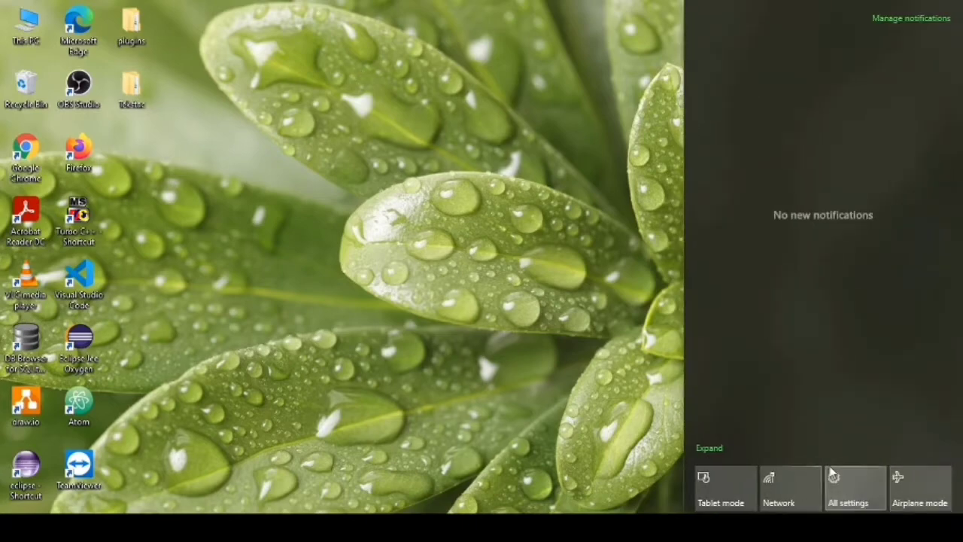
{"action": "left_click", "coordinate": [862, 491]}
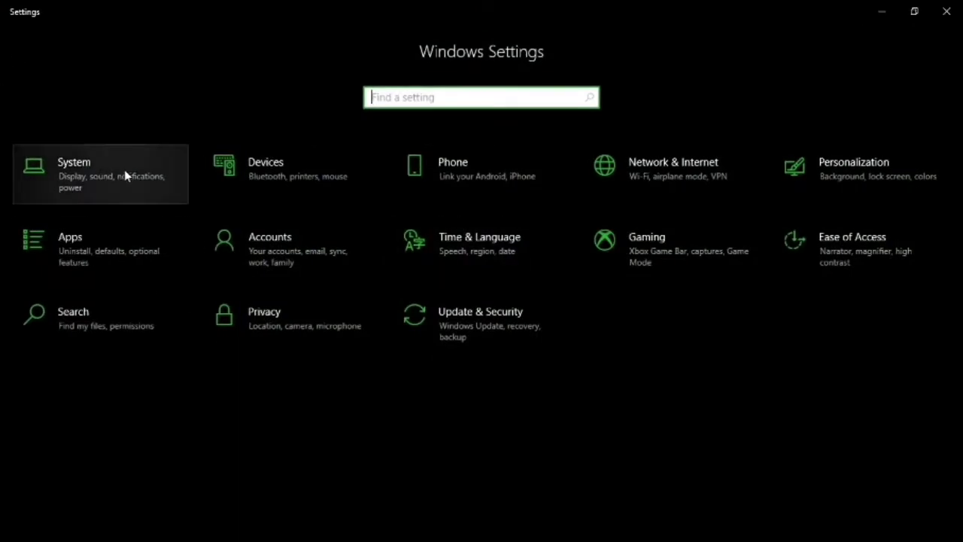
{"action": "left_click", "coordinate": [113, 163]}
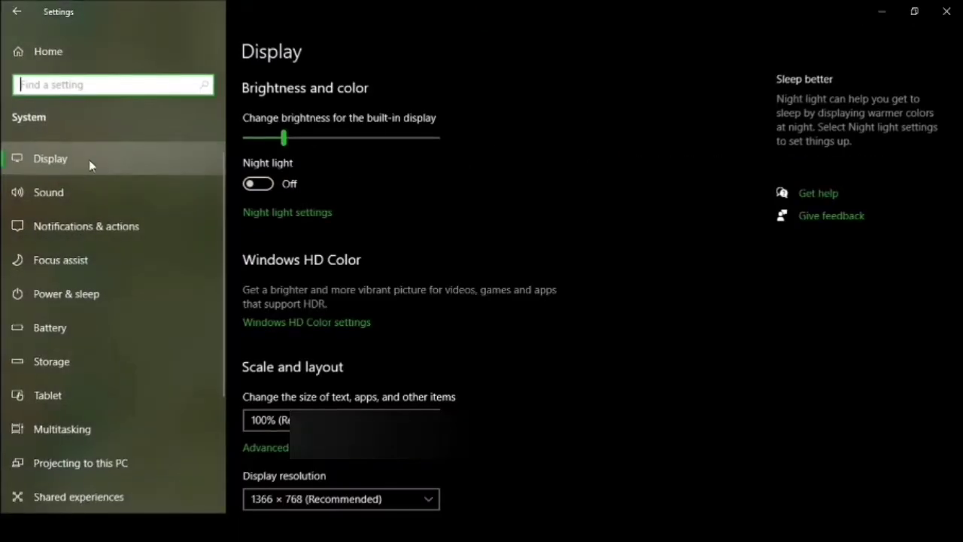
{"action": "scroll", "coordinate": [128, 222], "scroll_direction": "down", "scroll_amount": 3}
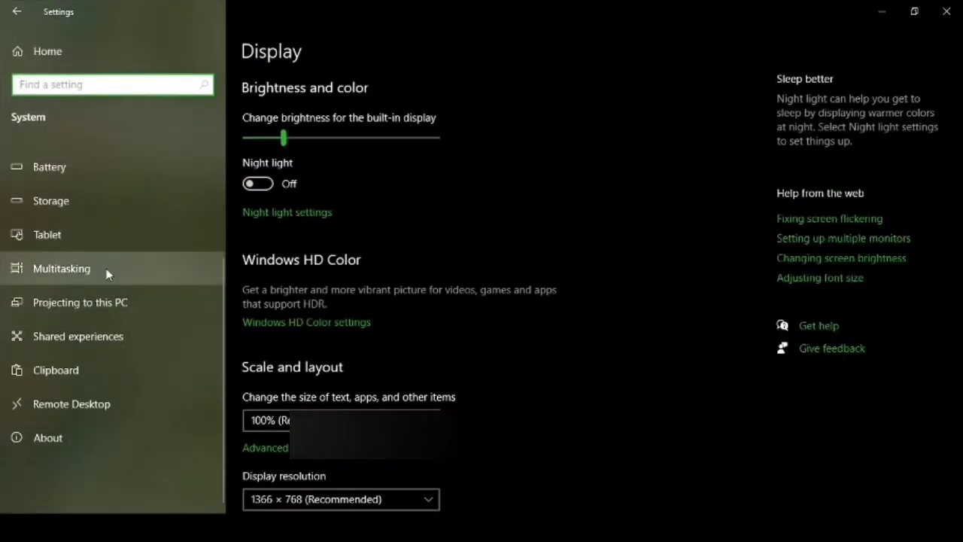
{"action": "left_click", "coordinate": [44, 305]}
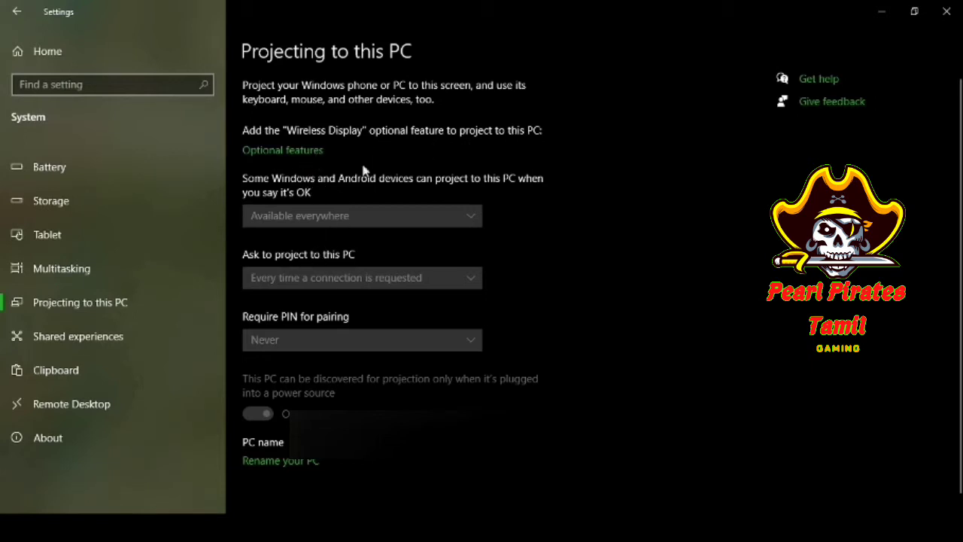
{"action": "left_click", "coordinate": [291, 151]}
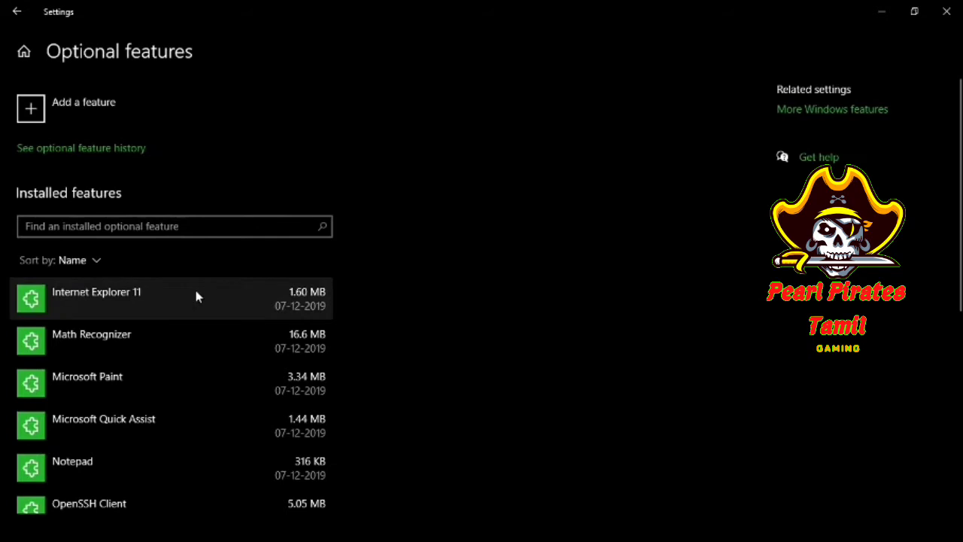
{"action": "scroll", "coordinate": [198, 298], "scroll_direction": "down", "scroll_amount": 3}
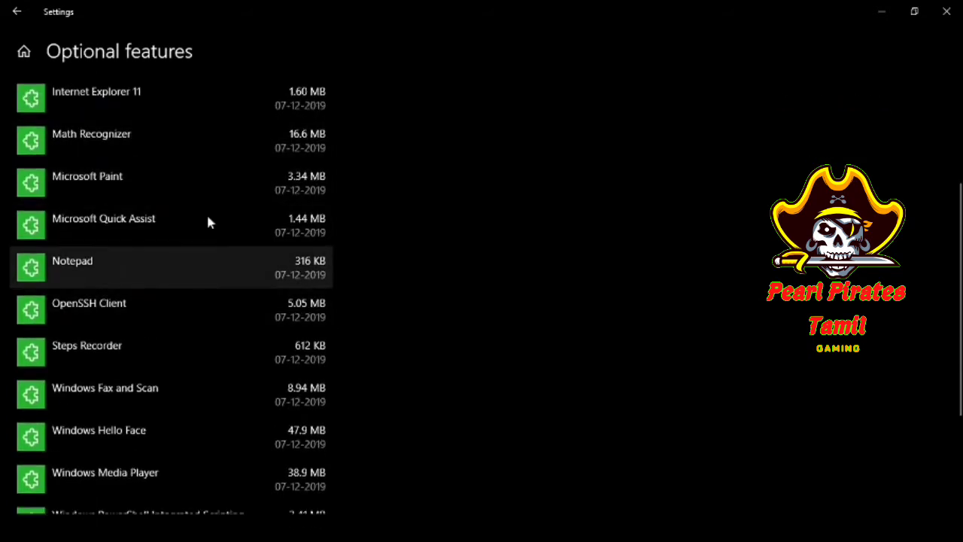
{"action": "scroll", "coordinate": [211, 317], "scroll_direction": "down", "scroll_amount": 5}
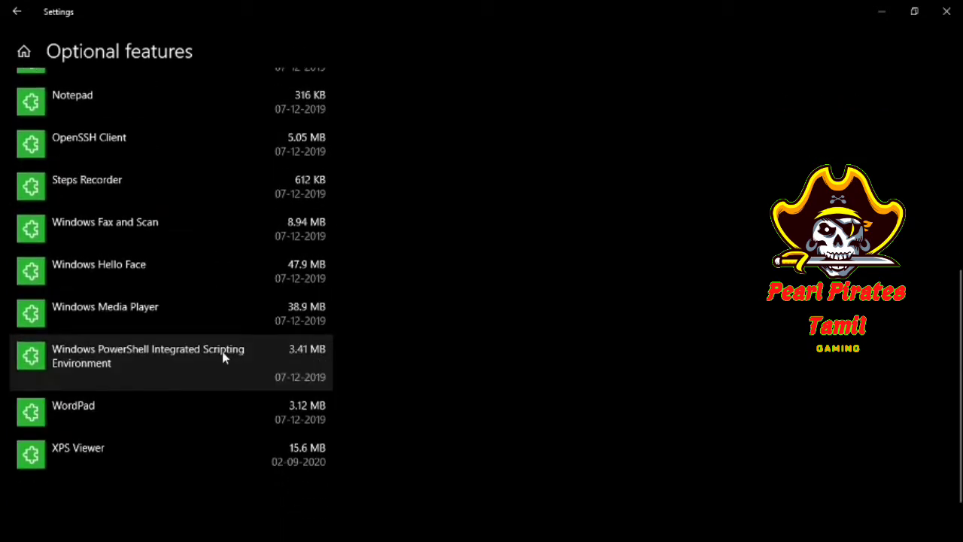
{"action": "left_click", "coordinate": [238, 395]}
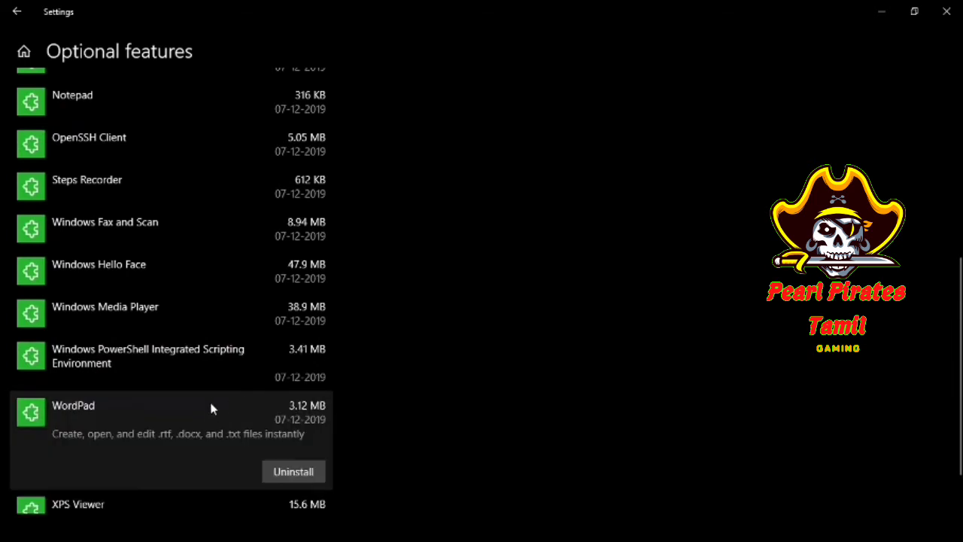
{"action": "left_click", "coordinate": [172, 314]}
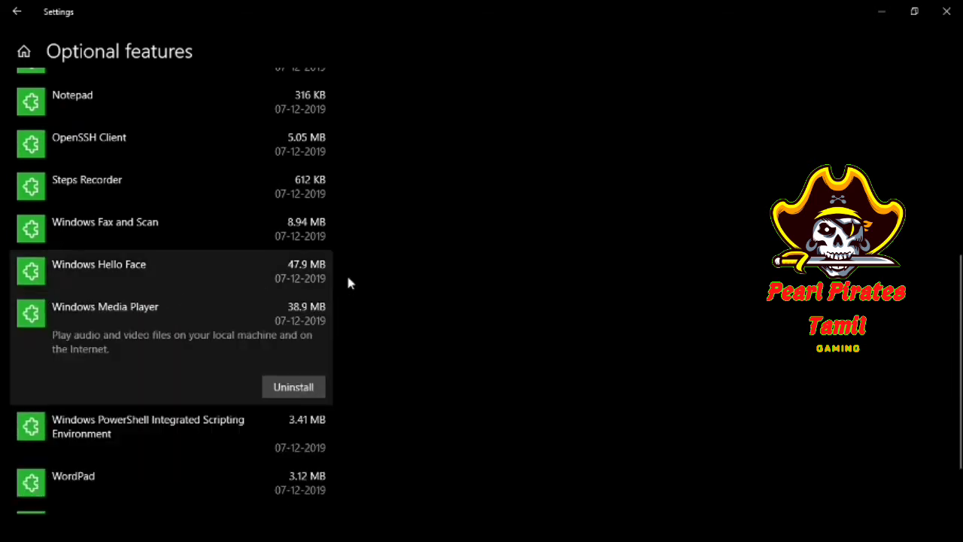
{"action": "scroll", "coordinate": [212, 280], "scroll_direction": "up", "scroll_amount": 5}
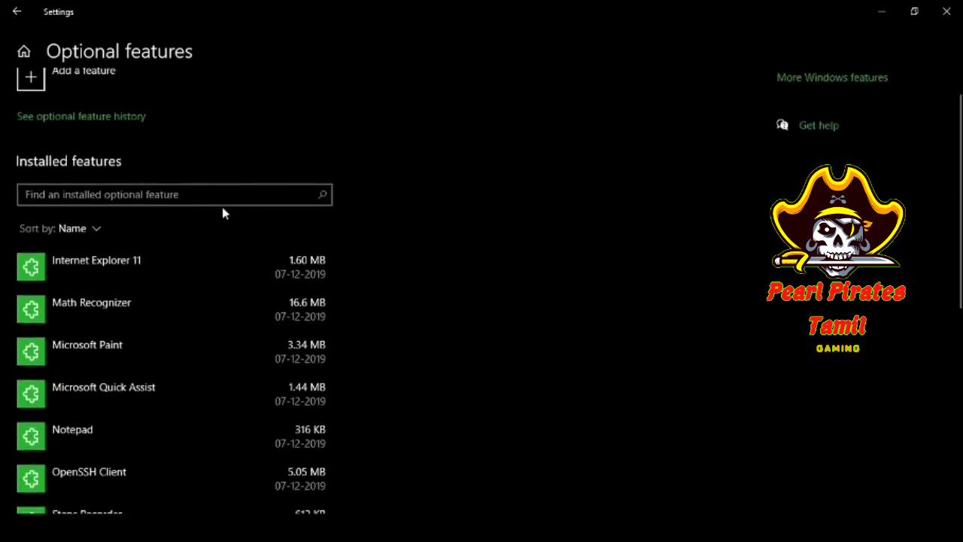
{"action": "scroll", "coordinate": [410, 194], "scroll_direction": "up", "scroll_amount": 1}
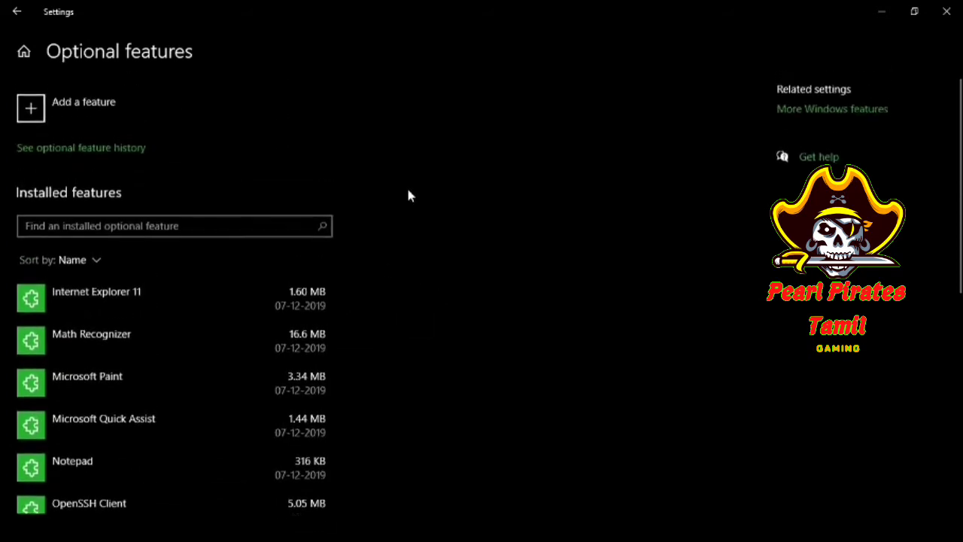
Search the Add a feature list for 'wireless', tick Wireless Display (1.06 MB) and install it
{"action": "left_click", "coordinate": [86, 111]}
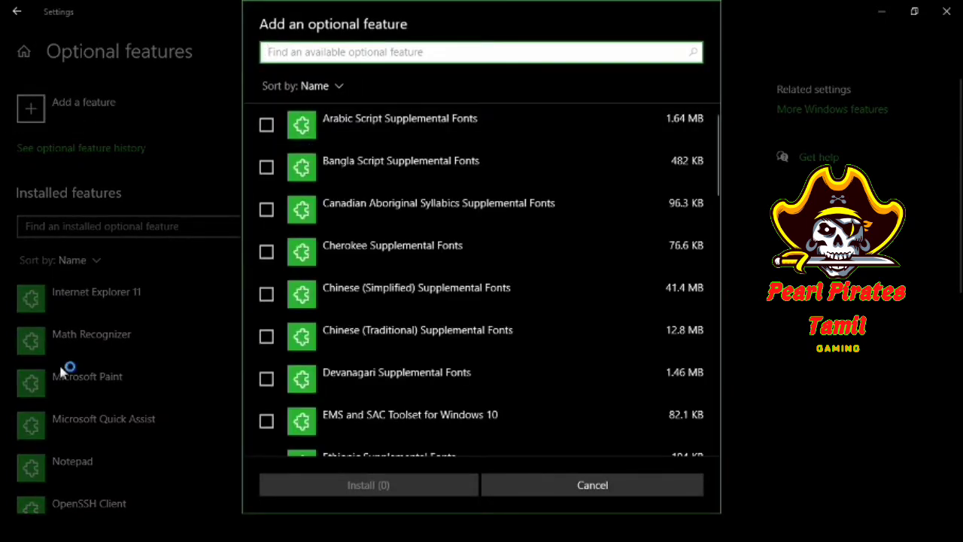
{"action": "scroll", "coordinate": [477, 317], "scroll_direction": "down", "scroll_amount": 3}
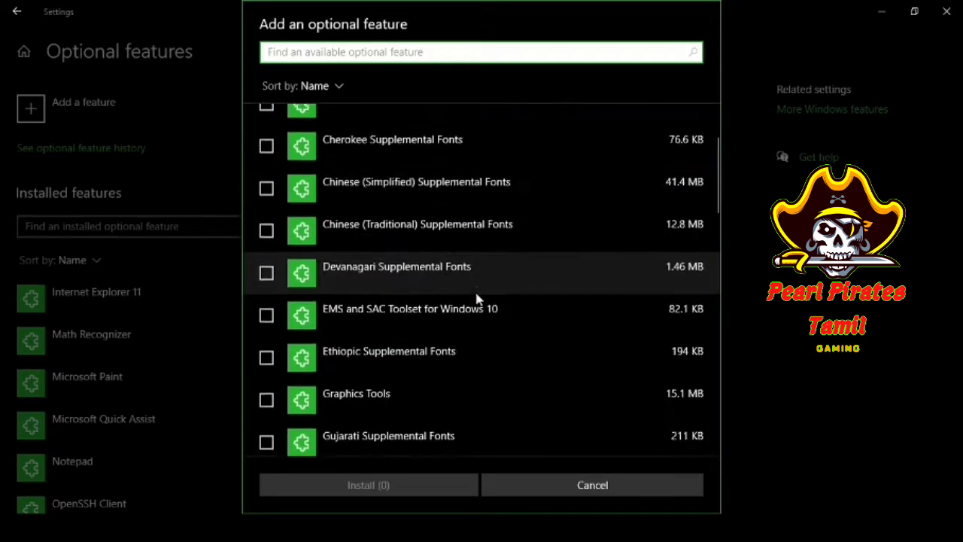
{"action": "scroll", "coordinate": [477, 298], "scroll_direction": "up", "scroll_amount": 3}
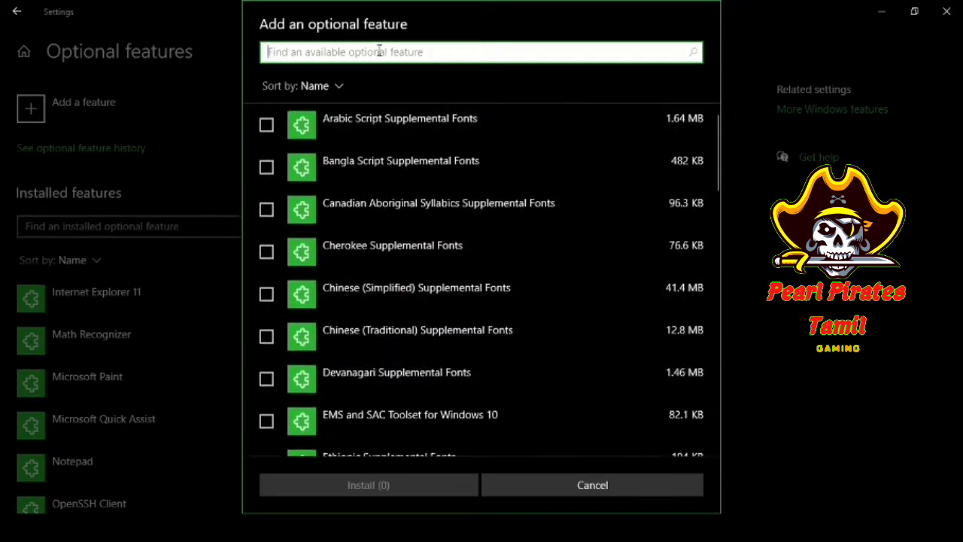
{"action": "type", "text": "wo"}
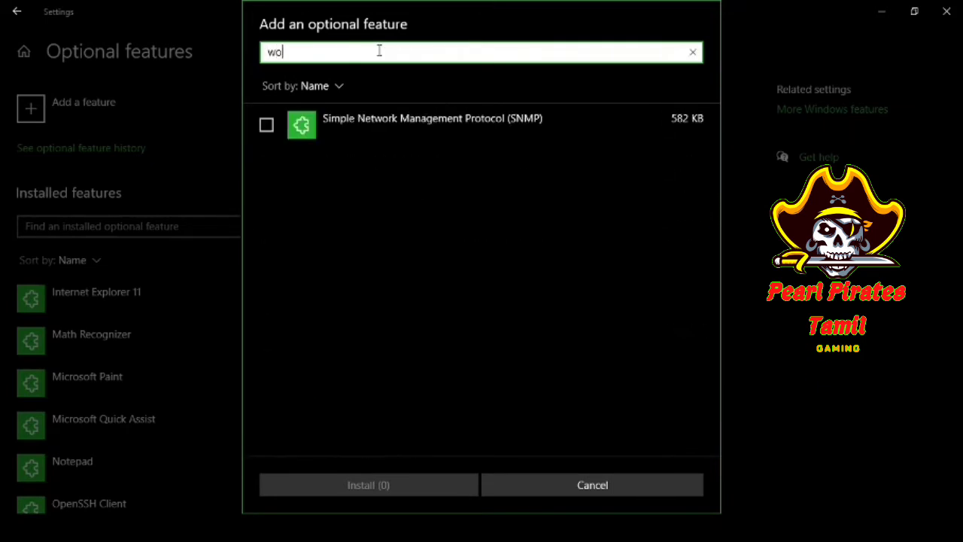
{"action": "key", "text": "BackSpace"}
{"action": "type", "text": "ieless"}
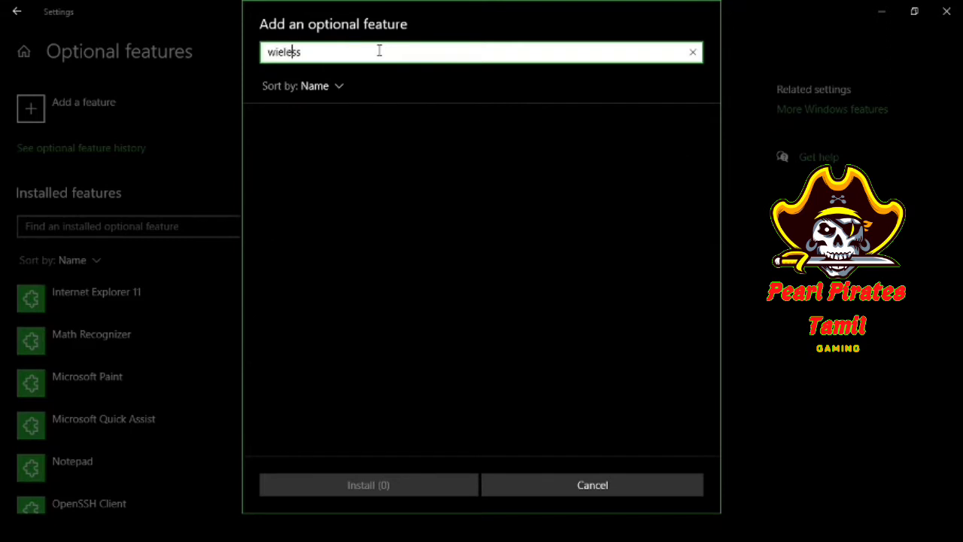
{"action": "type", "text": "r"}
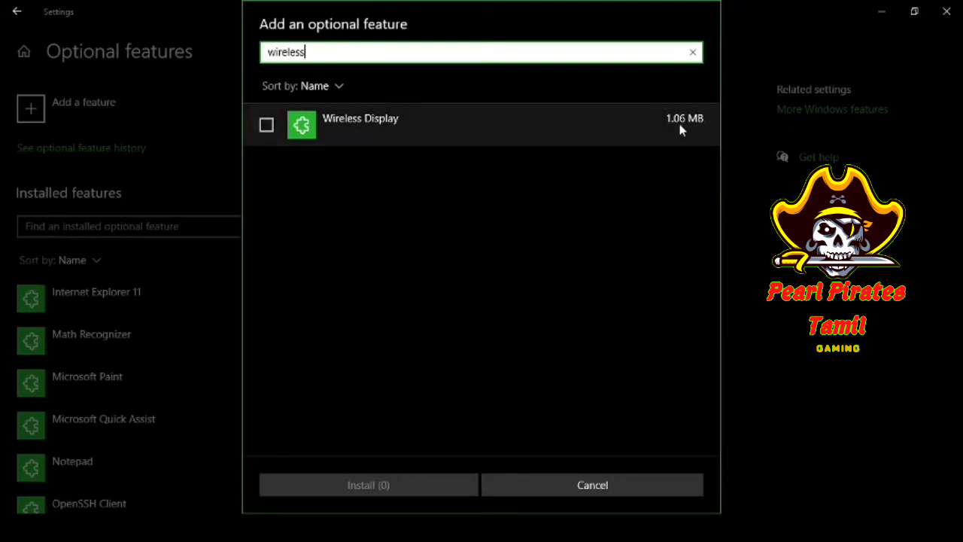
{"action": "left_click", "coordinate": [266, 125]}
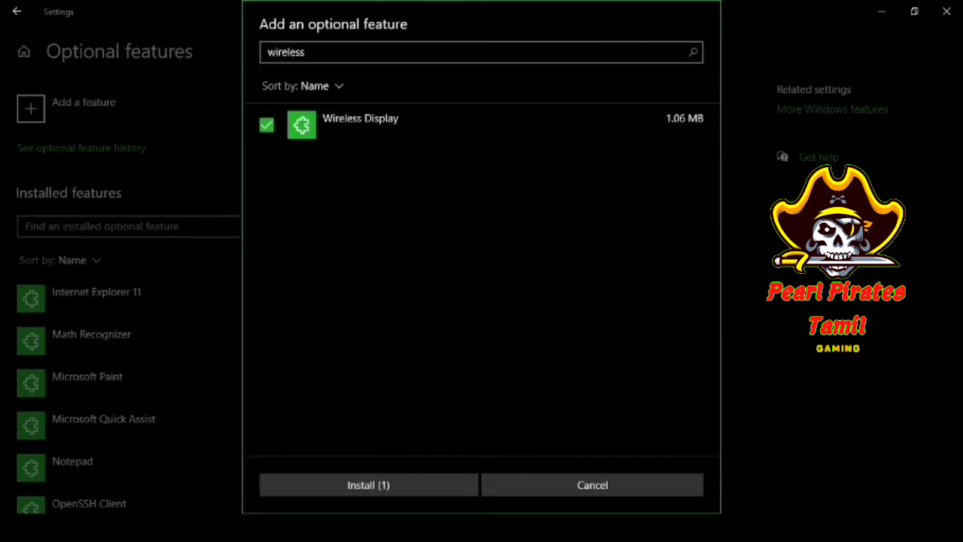
{"action": "left_click", "coordinate": [346, 486]}
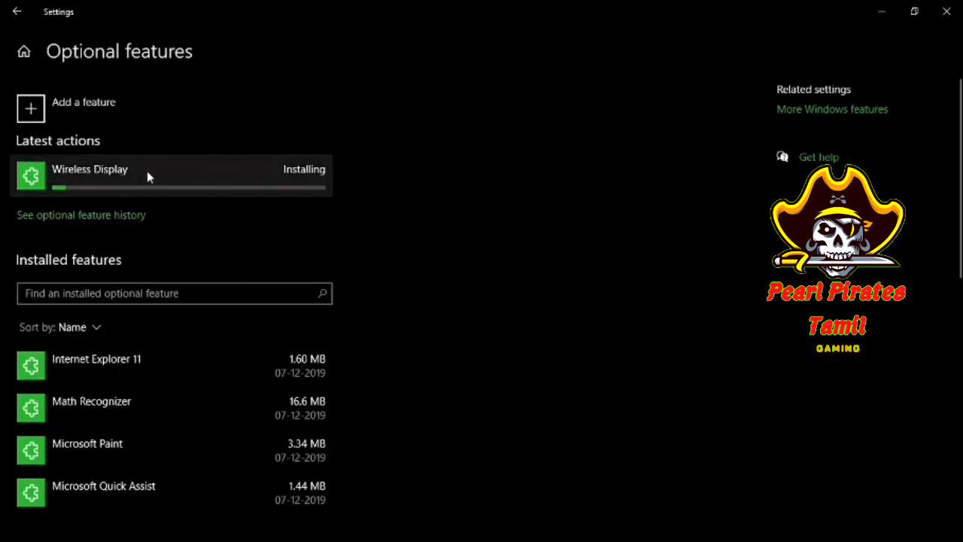
Expand the installing Wireless Display entry and reopen the Add a feature list
{"action": "left_click", "coordinate": [201, 176]}
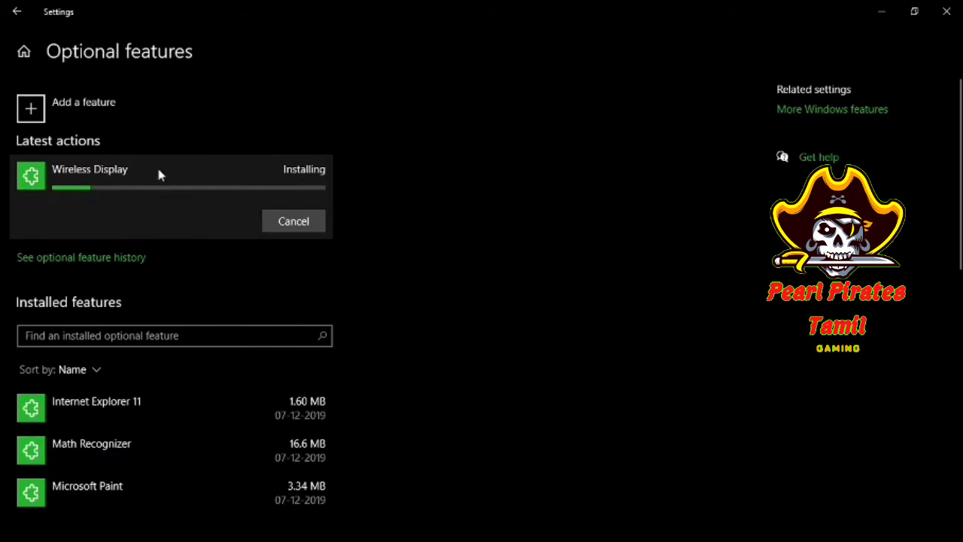
{"action": "left_click", "coordinate": [70, 119]}
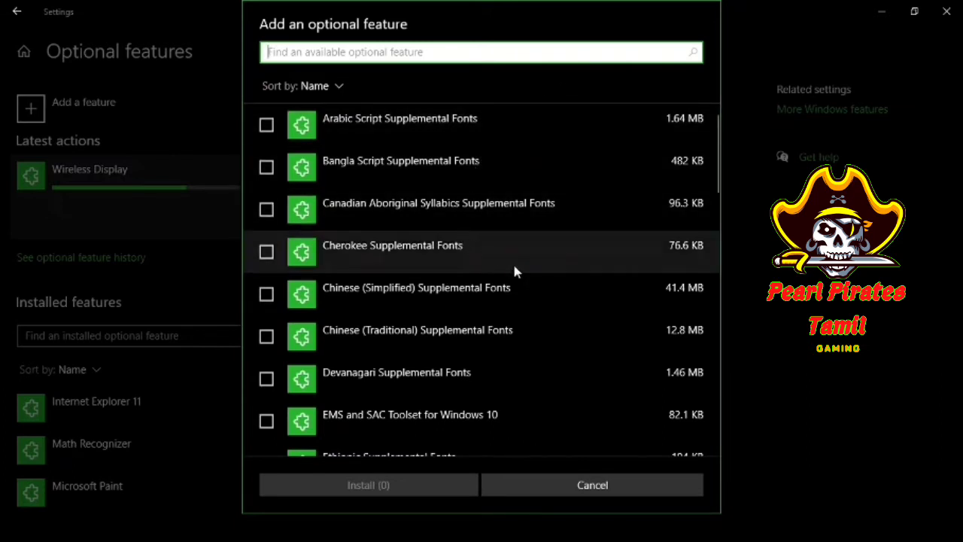
{"action": "scroll", "coordinate": [514, 267], "scroll_direction": "down", "scroll_amount": 2}
{"action": "scroll", "coordinate": [505, 267], "scroll_direction": "down", "scroll_amount": 1}
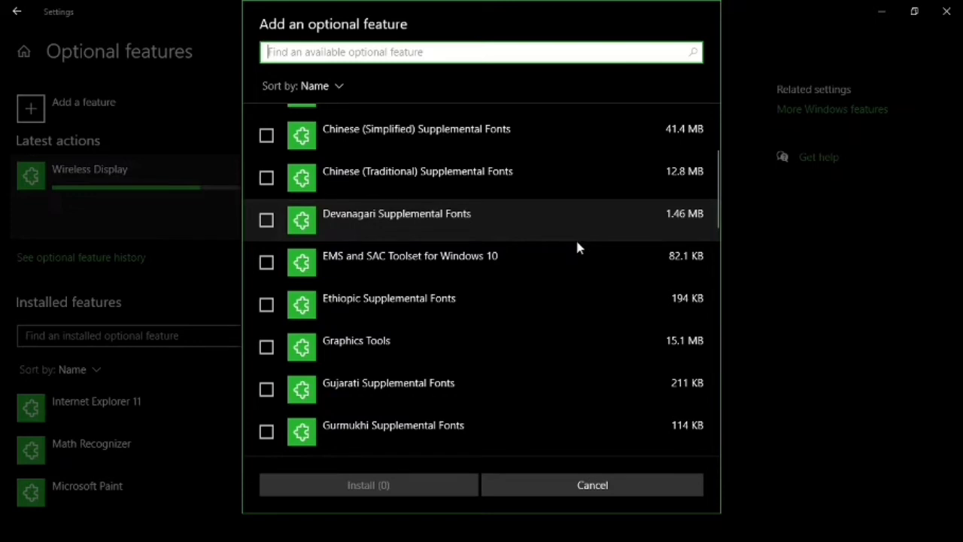
{"action": "scroll", "coordinate": [534, 301], "scroll_direction": "down", "scroll_amount": 2}
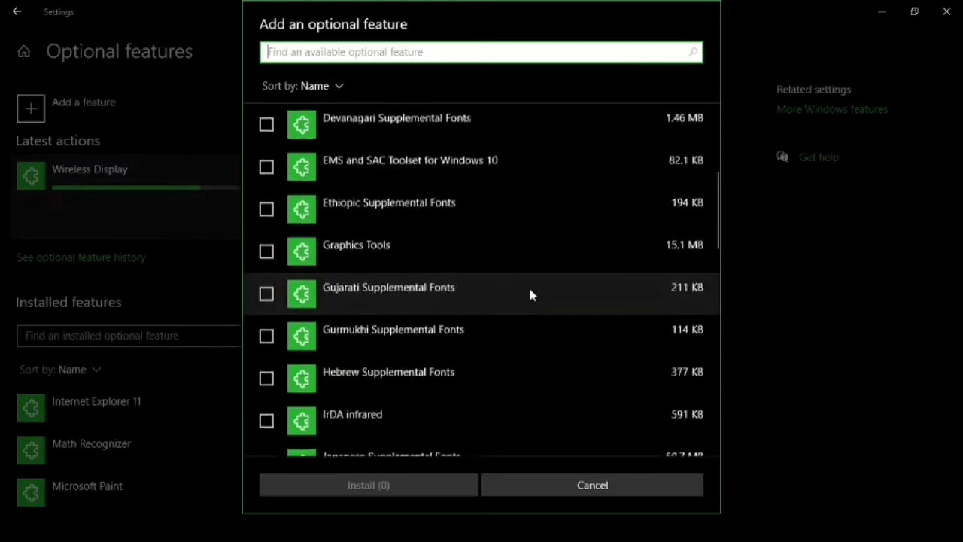
{"action": "scroll", "coordinate": [529, 316], "scroll_direction": "down", "scroll_amount": 1}
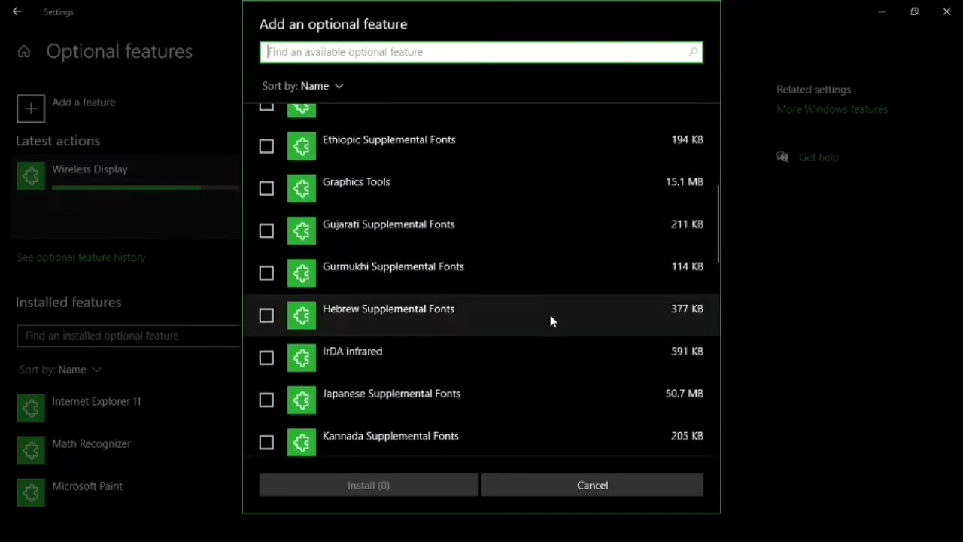
{"action": "scroll", "coordinate": [550, 320], "scroll_direction": "down", "scroll_amount": 2}
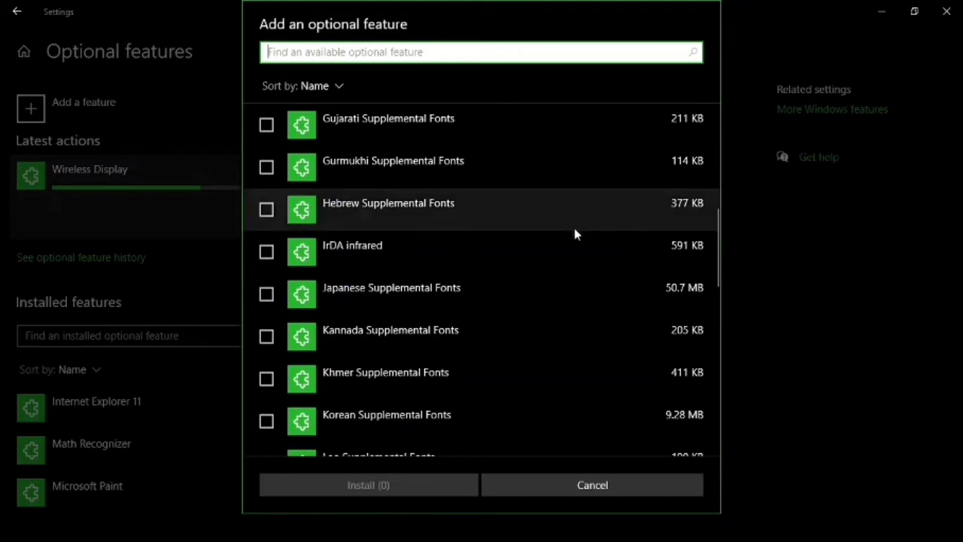
{"action": "scroll", "coordinate": [583, 260], "scroll_direction": "down", "scroll_amount": 3}
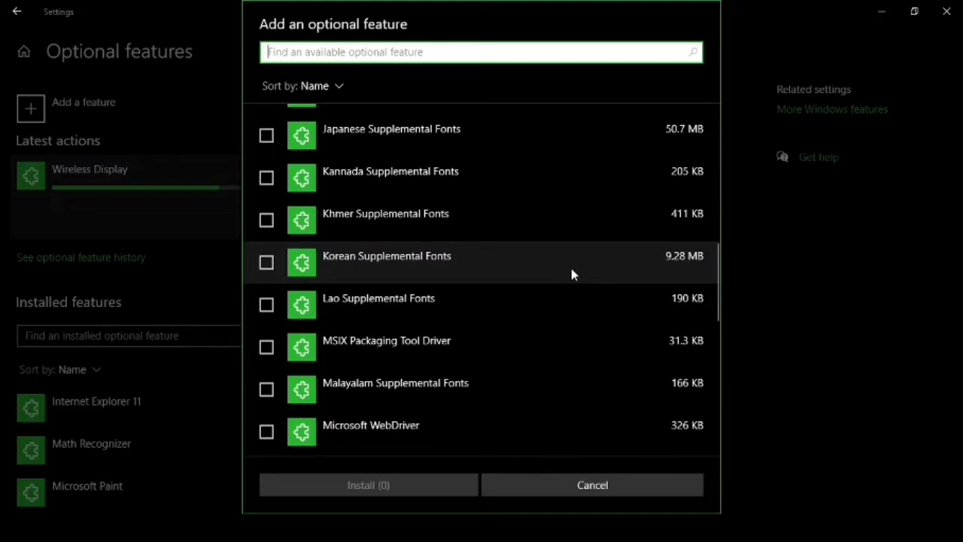
{"action": "scroll", "coordinate": [571, 268], "scroll_direction": "down", "scroll_amount": 10}
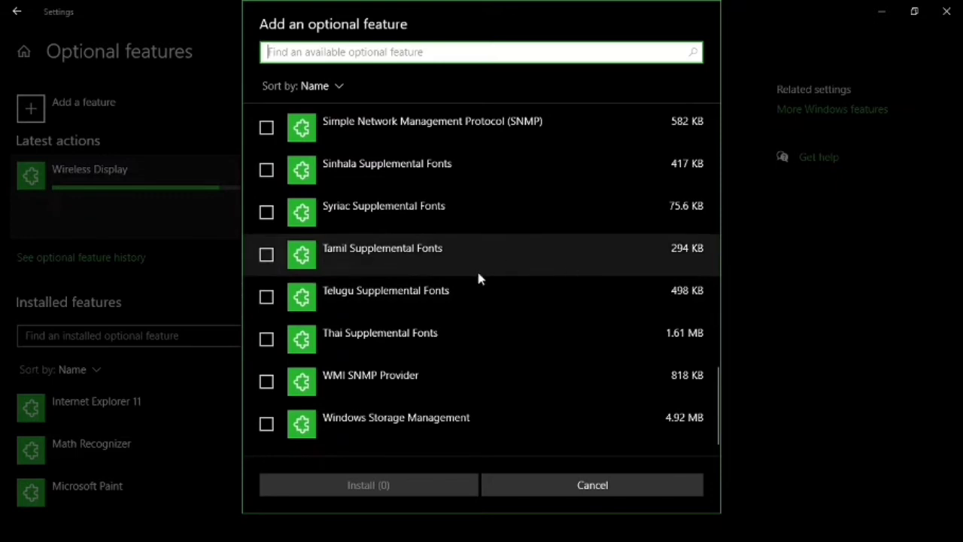
{"action": "left_click", "coordinate": [517, 258]}
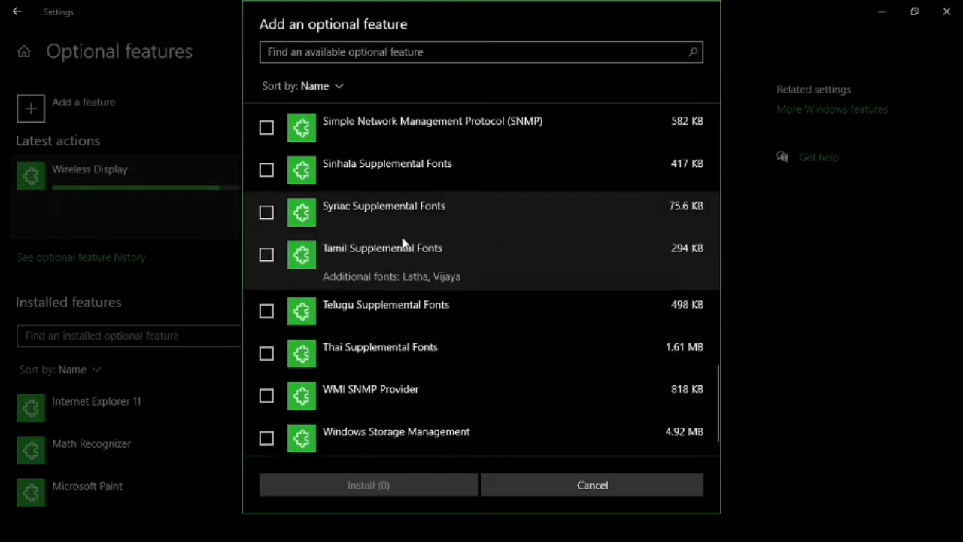
{"action": "scroll", "coordinate": [487, 276], "scroll_direction": "down", "scroll_amount": 1}
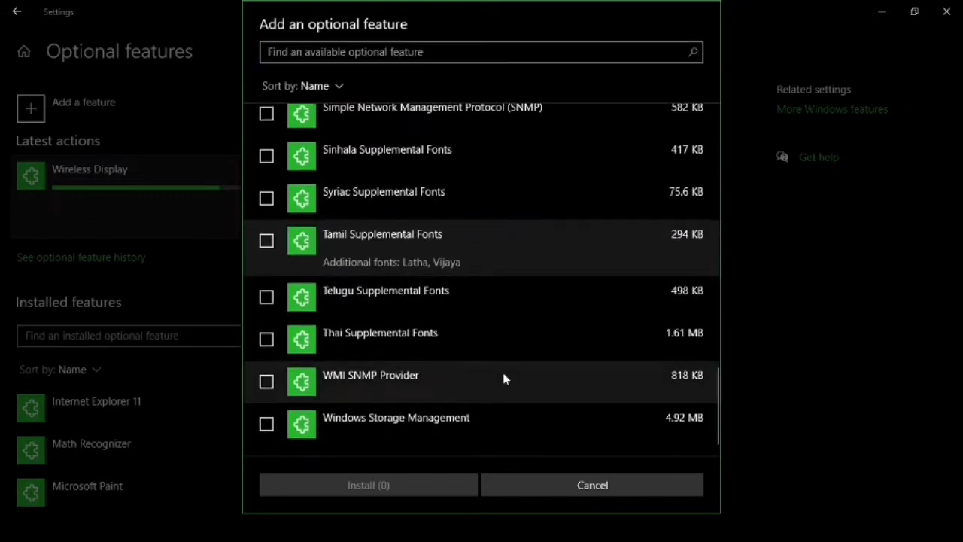
{"action": "scroll", "coordinate": [519, 275], "scroll_direction": "up", "scroll_amount": 15}
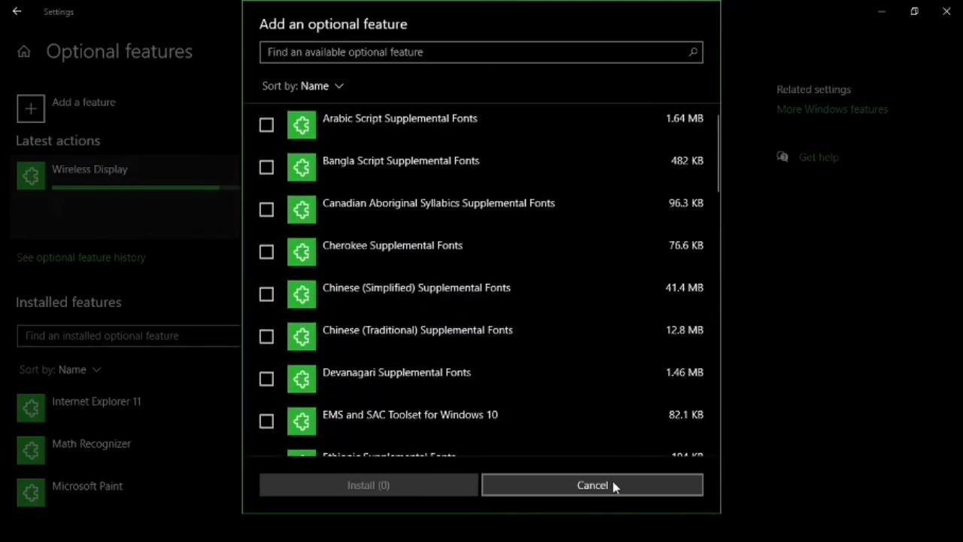
Tick then untick the Bangla, Canadian Aboriginal and Cherokee supplemental fonts, then cancel the list
{"action": "left_click", "coordinate": [266, 167]}
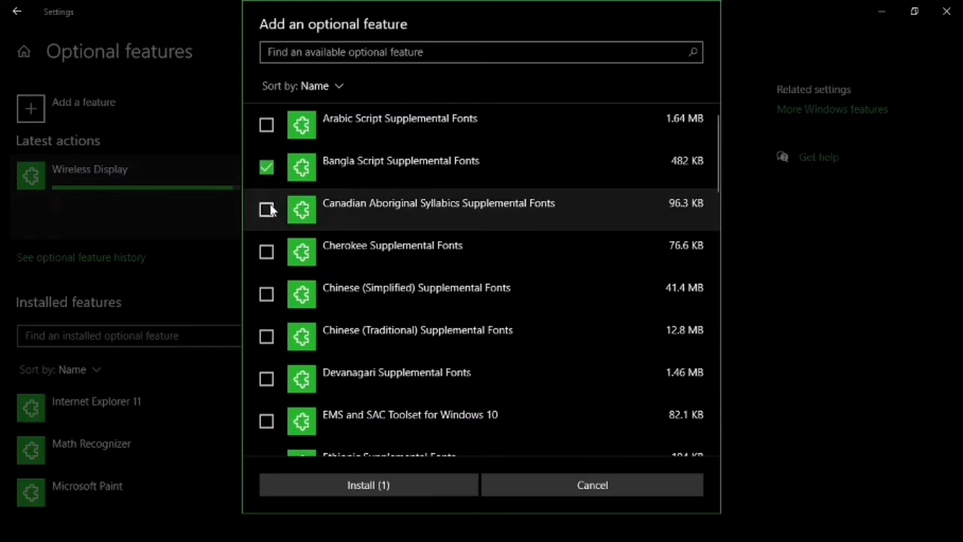
{"action": "left_click", "coordinate": [267, 209]}
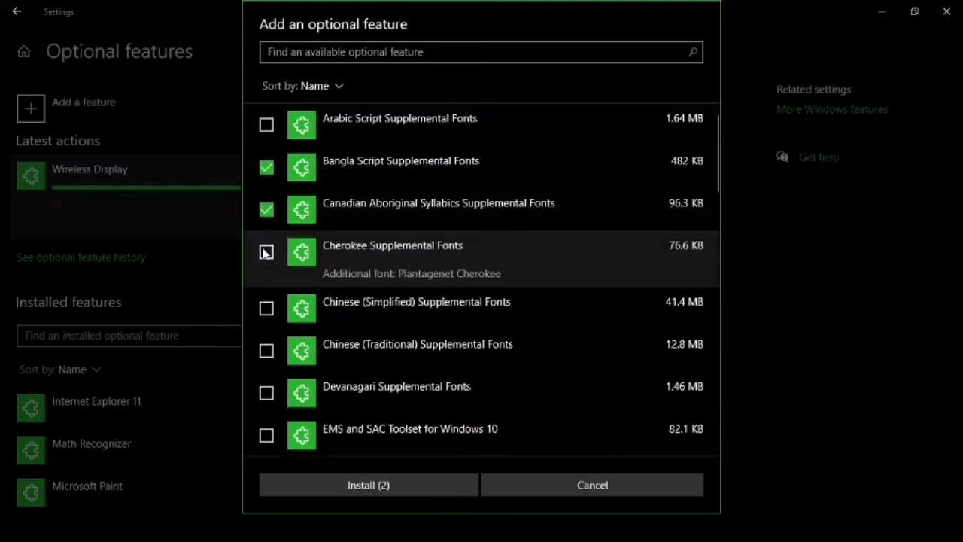
{"action": "left_click", "coordinate": [266, 251]}
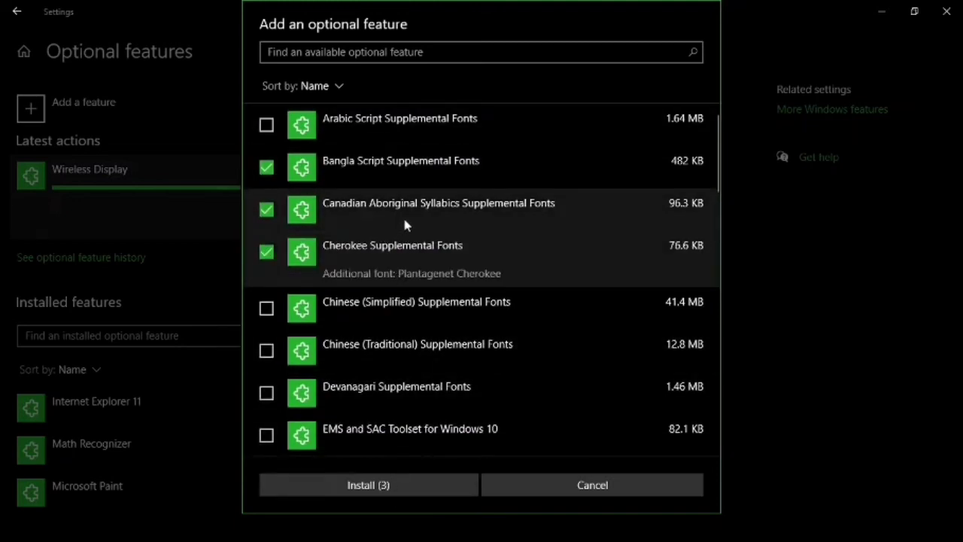
{"action": "left_click", "coordinate": [266, 167]}
{"action": "left_click", "coordinate": [265, 210]}
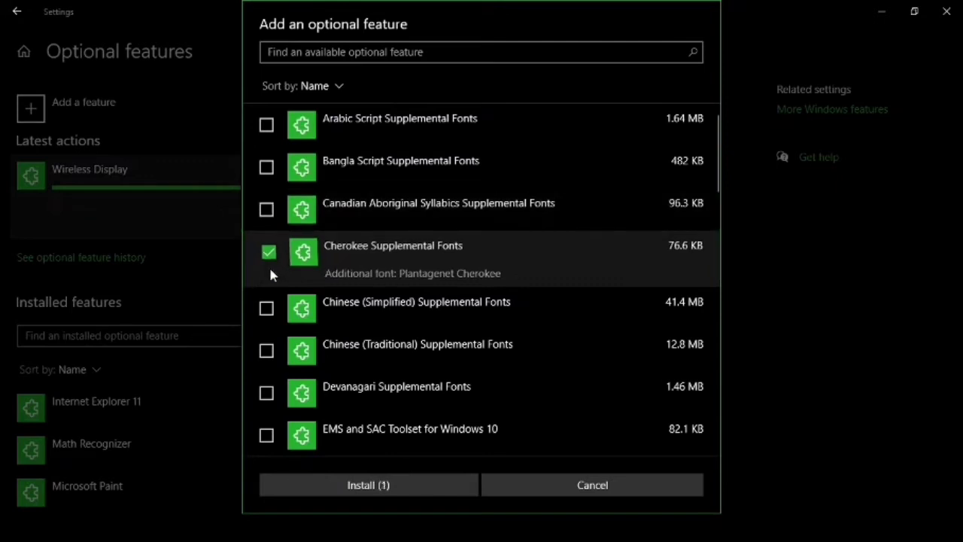
{"action": "left_click", "coordinate": [266, 251]}
{"action": "left_click", "coordinate": [647, 486]}
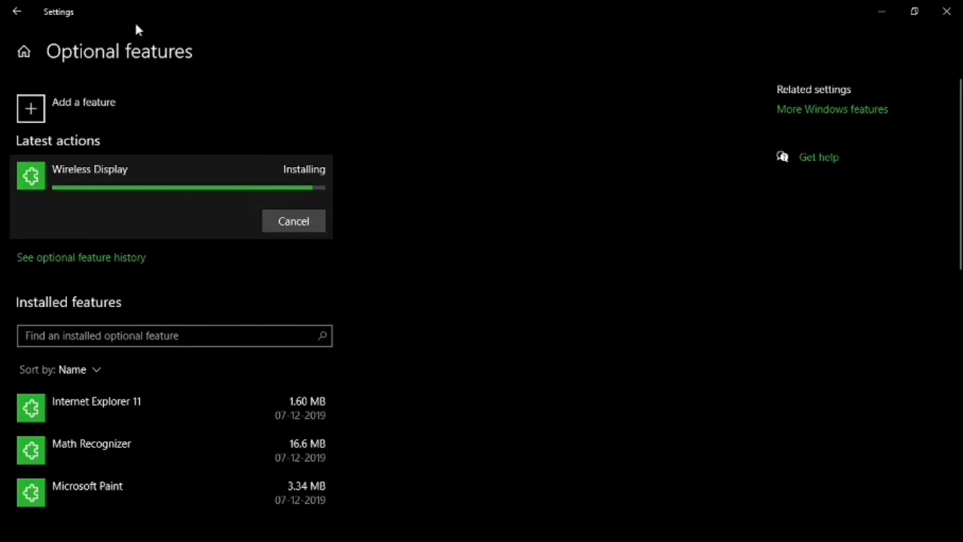
{"action": "left_click", "coordinate": [6, 14]}
{"action": "left_click", "coordinate": [10, 10]}
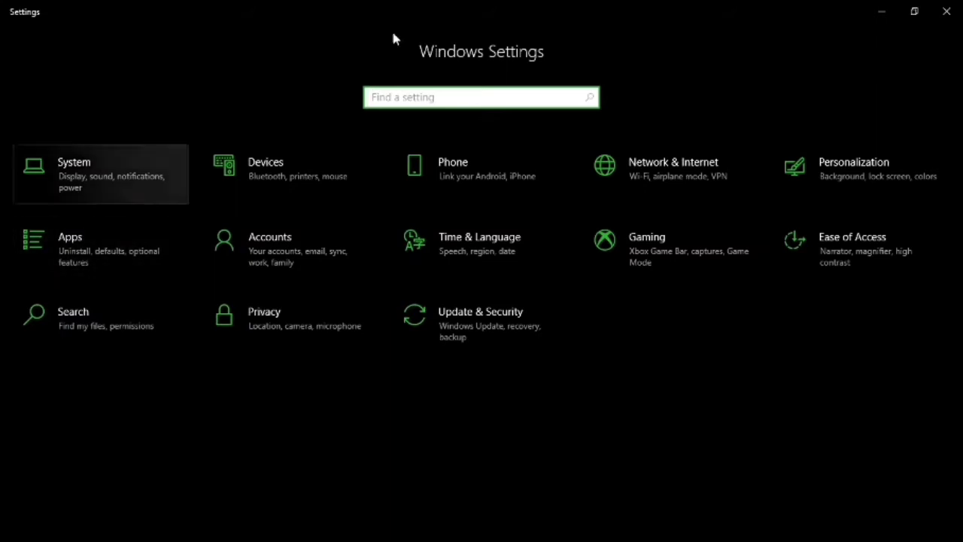
{"action": "left_click", "coordinate": [88, 251]}
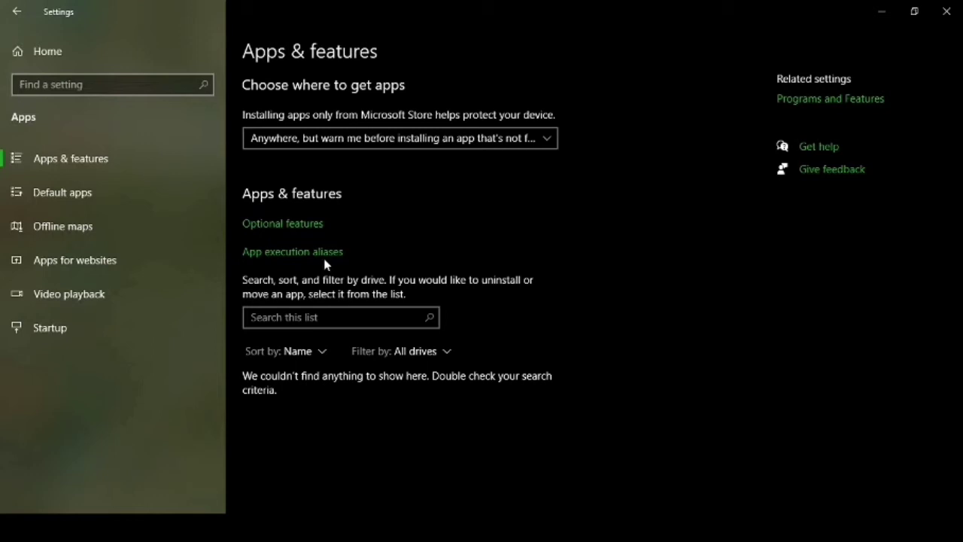
{"action": "left_click", "coordinate": [286, 227]}
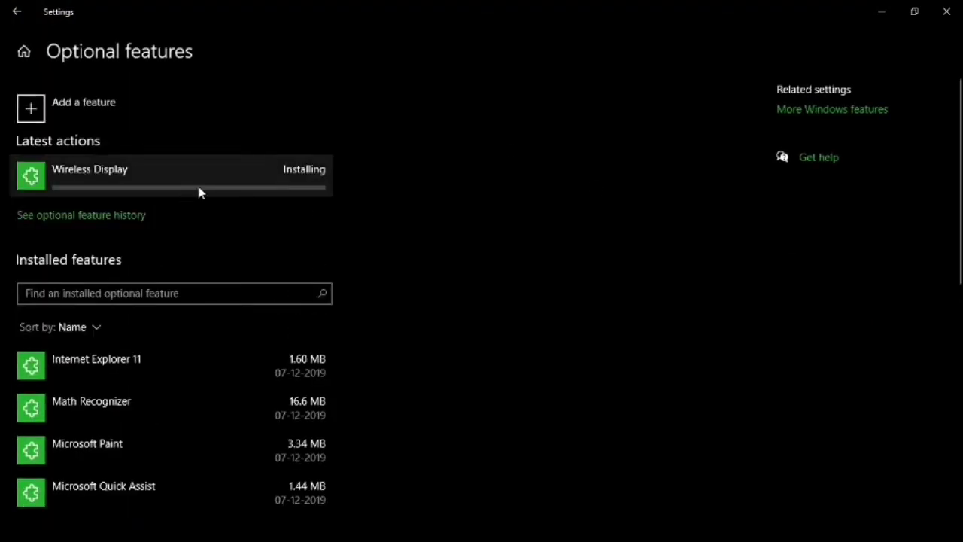
Browse and cancel the Add a feature list, then expand the installing Wireless Display entry
{"action": "left_click", "coordinate": [111, 110]}
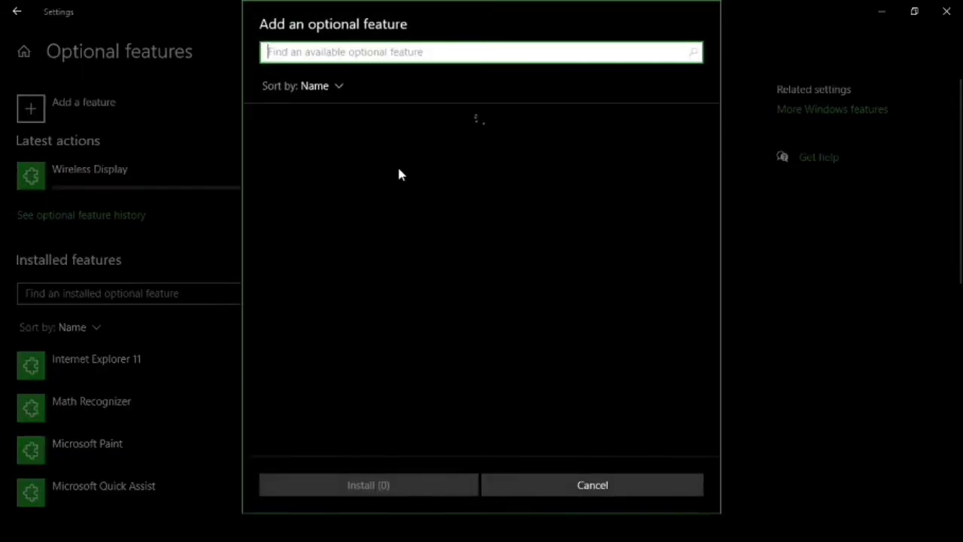
{"action": "scroll", "coordinate": [514, 188], "scroll_direction": "down", "scroll_amount": 10}
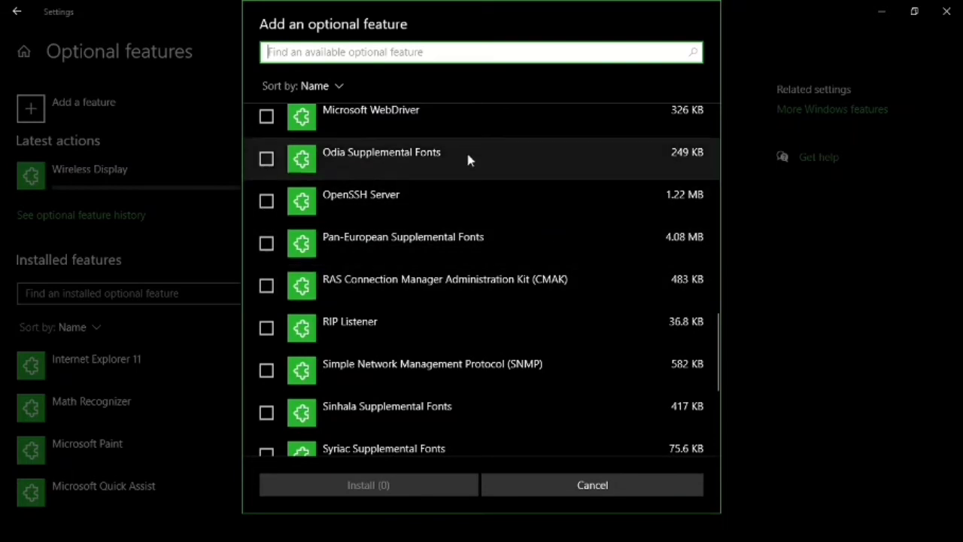
{"action": "left_click", "coordinate": [647, 493]}
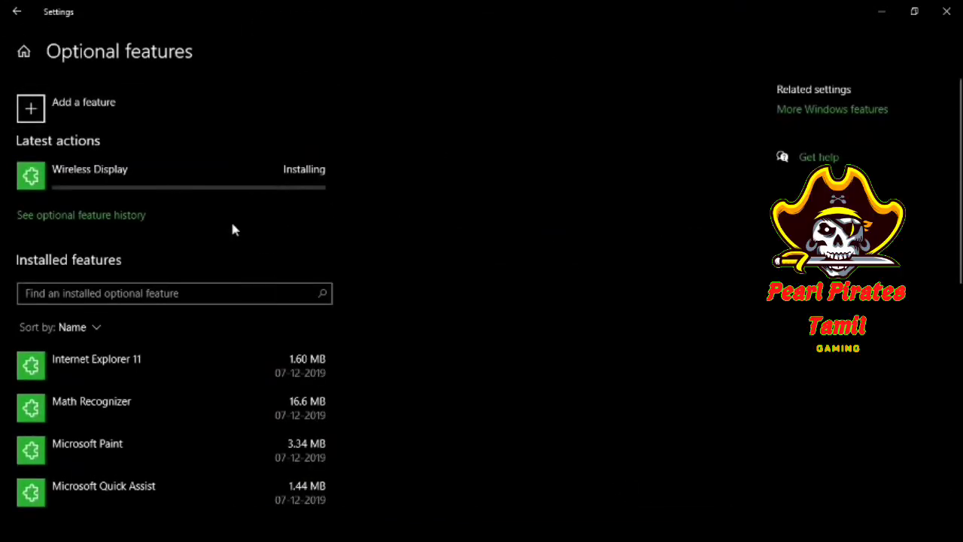
{"action": "left_click", "coordinate": [186, 173]}
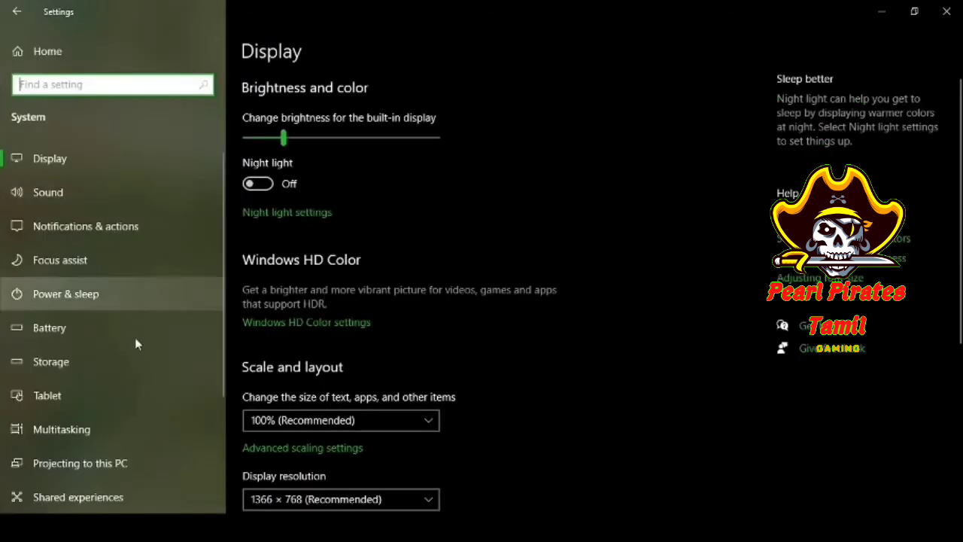
Review the Projecting to this PC dropdowns, keeping Available everywhere and PIN pairing at Never
{"action": "scroll", "coordinate": [134, 337], "scroll_direction": "down", "scroll_amount": 3}
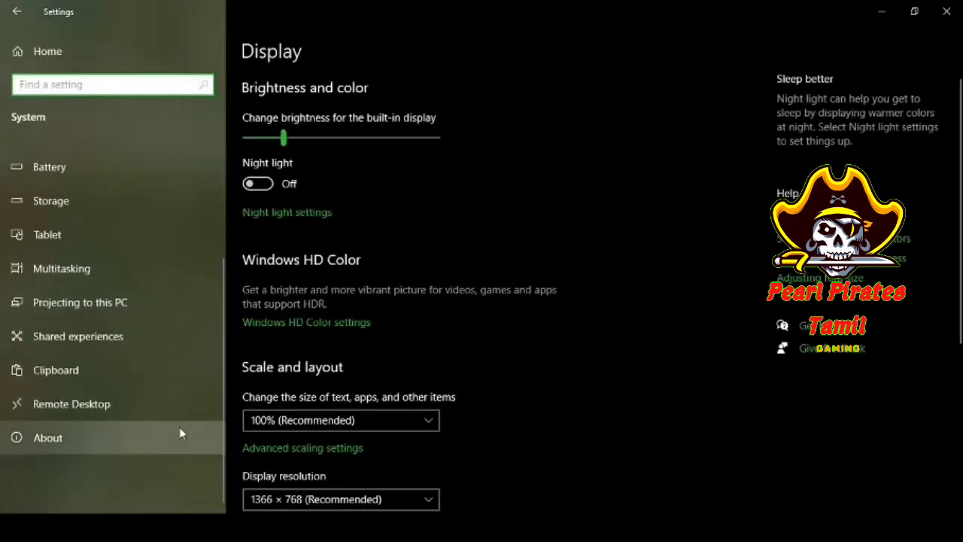
{"action": "left_click", "coordinate": [168, 306]}
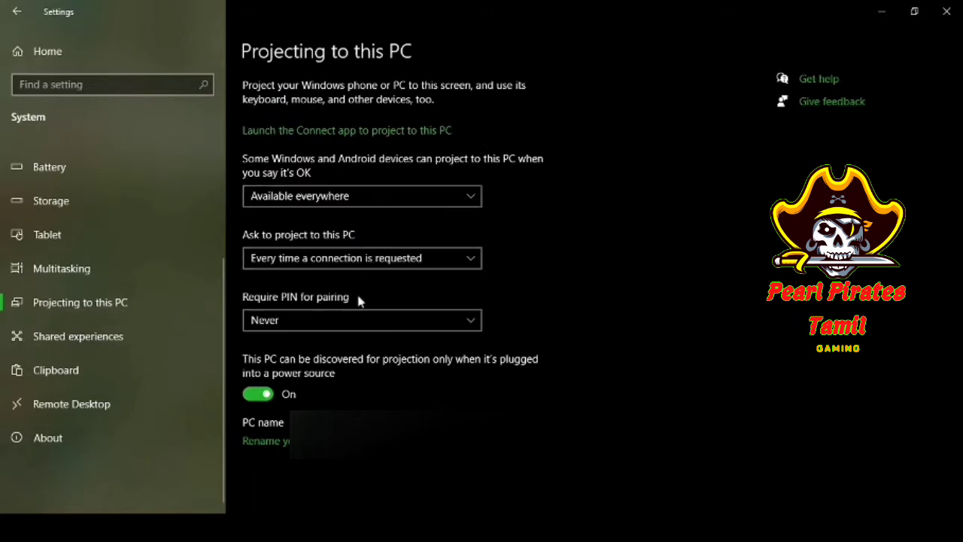
{"action": "left_click", "coordinate": [366, 198]}
{"action": "left_click", "coordinate": [369, 197]}
{"action": "left_click", "coordinate": [367, 322]}
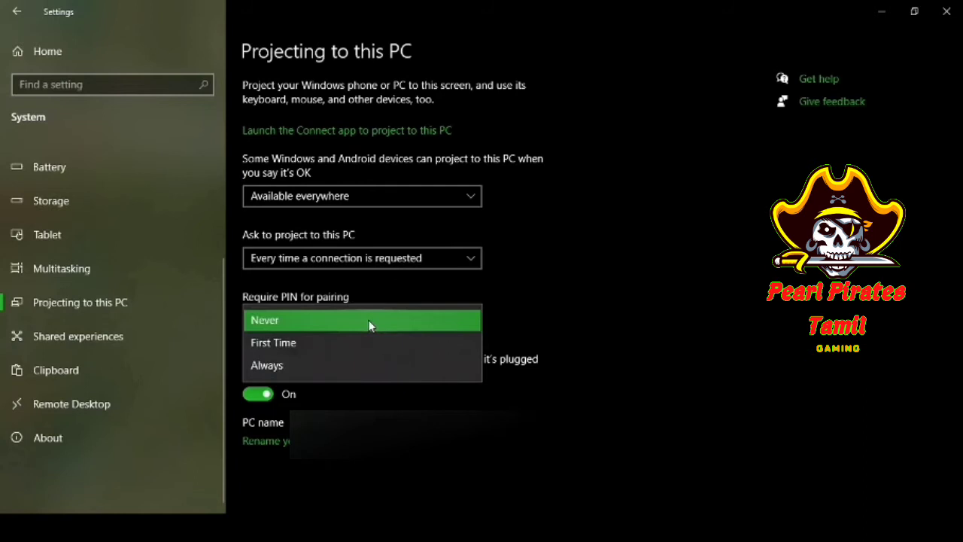
{"action": "left_click", "coordinate": [368, 324]}
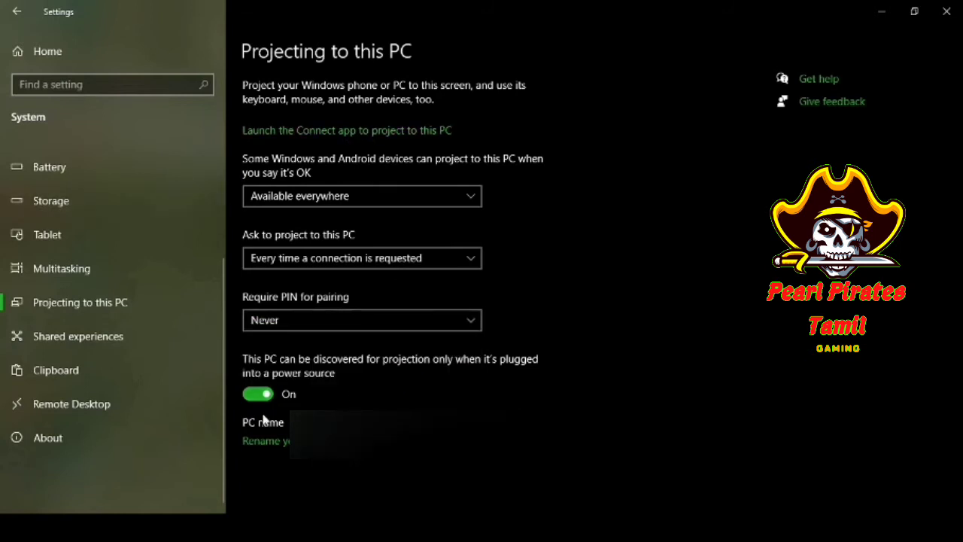
Go to Apps > Optional features and view the installed Wireless Display (2.32 MB) entry
{"action": "left_click", "coordinate": [17, 12]}
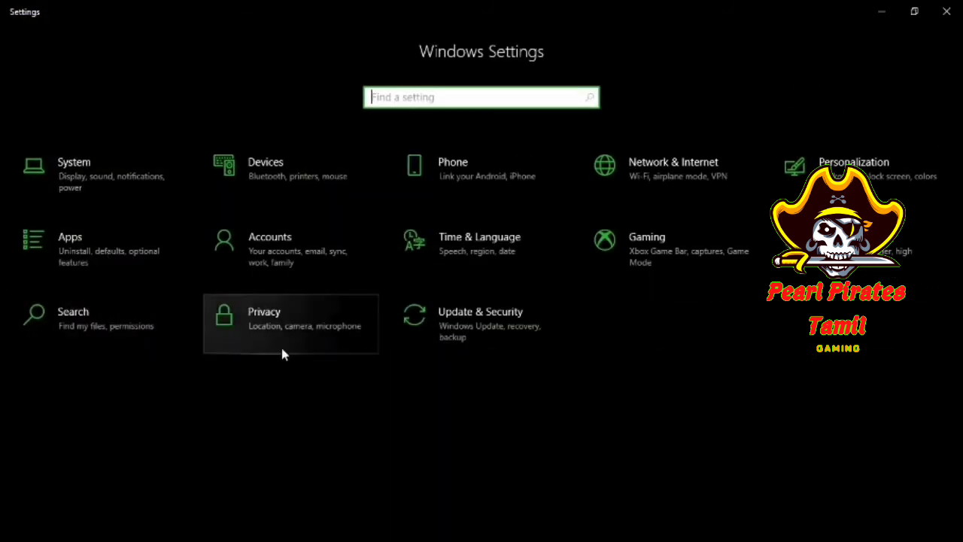
{"action": "left_click", "coordinate": [47, 259]}
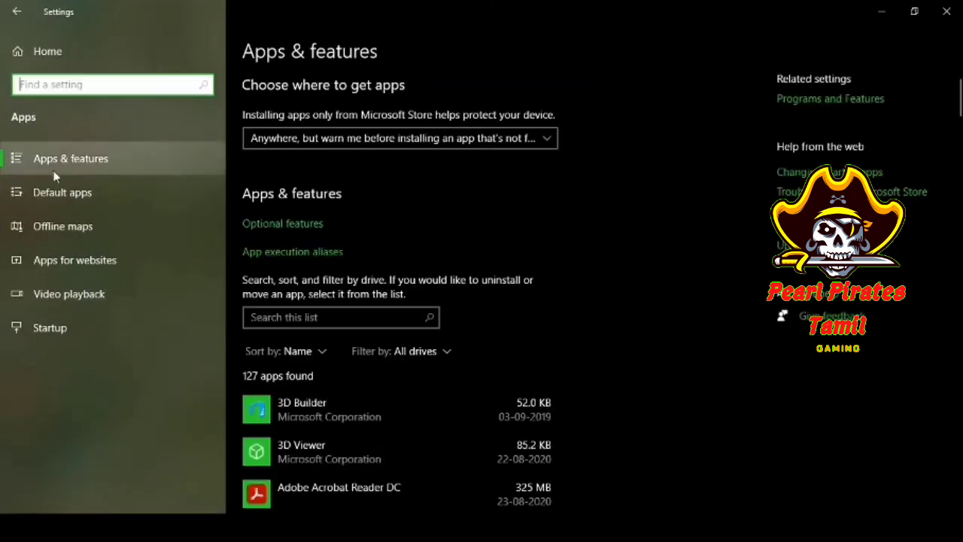
{"action": "left_click", "coordinate": [298, 226]}
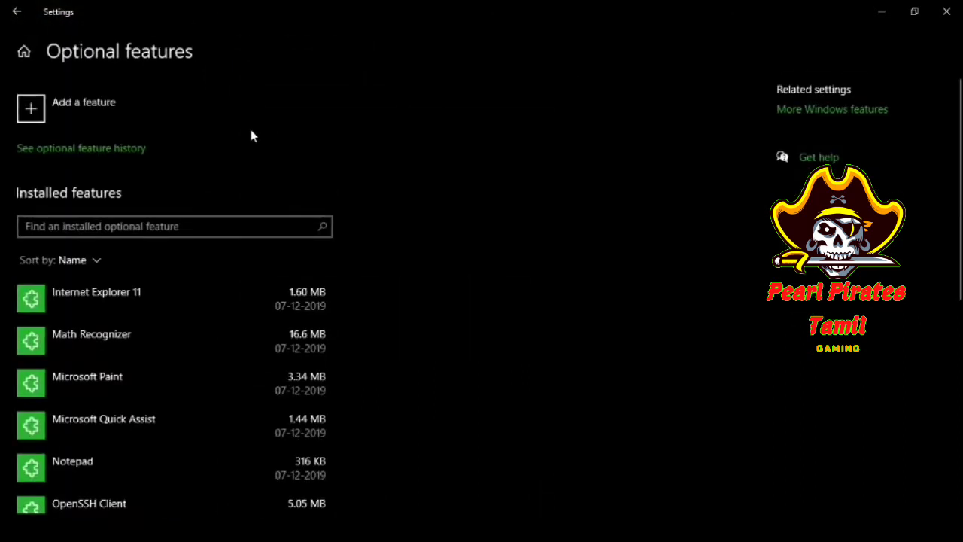
{"action": "scroll", "coordinate": [308, 331], "scroll_direction": "down", "scroll_amount": 5}
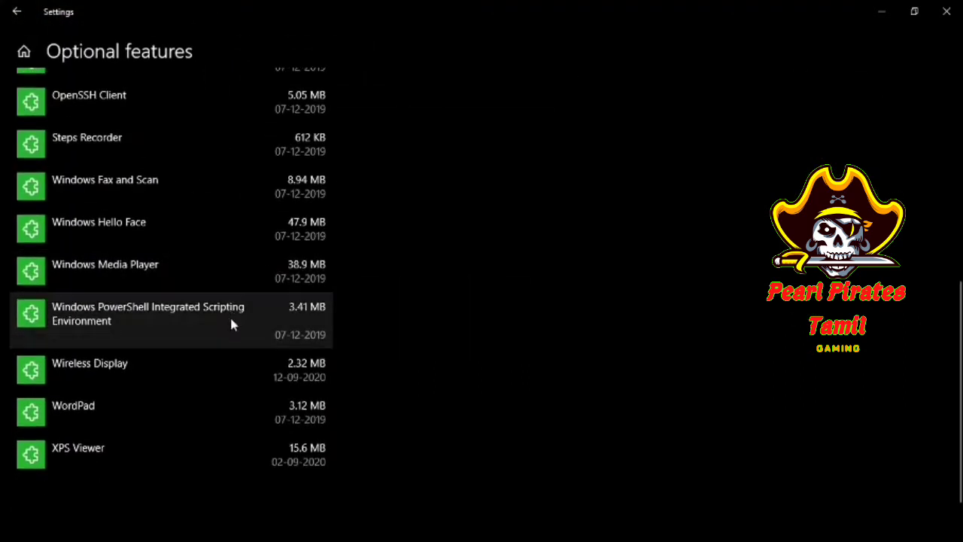
{"action": "left_click", "coordinate": [201, 372]}
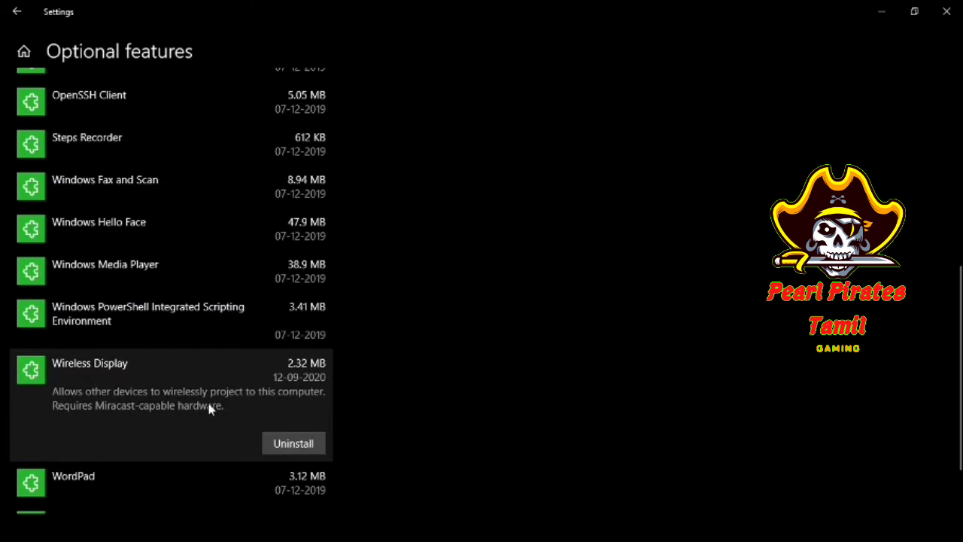
{"action": "left_click", "coordinate": [279, 454]}
{"action": "scroll", "coordinate": [401, 216], "scroll_direction": "up", "scroll_amount": 5}
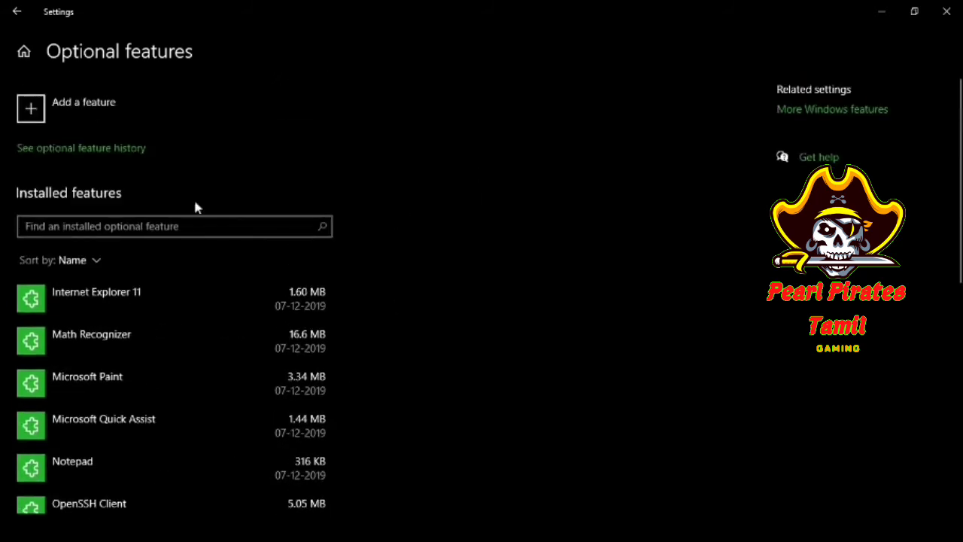
Open and cancel the Add a feature list, then return to the Settings home page
{"action": "left_click", "coordinate": [120, 100]}
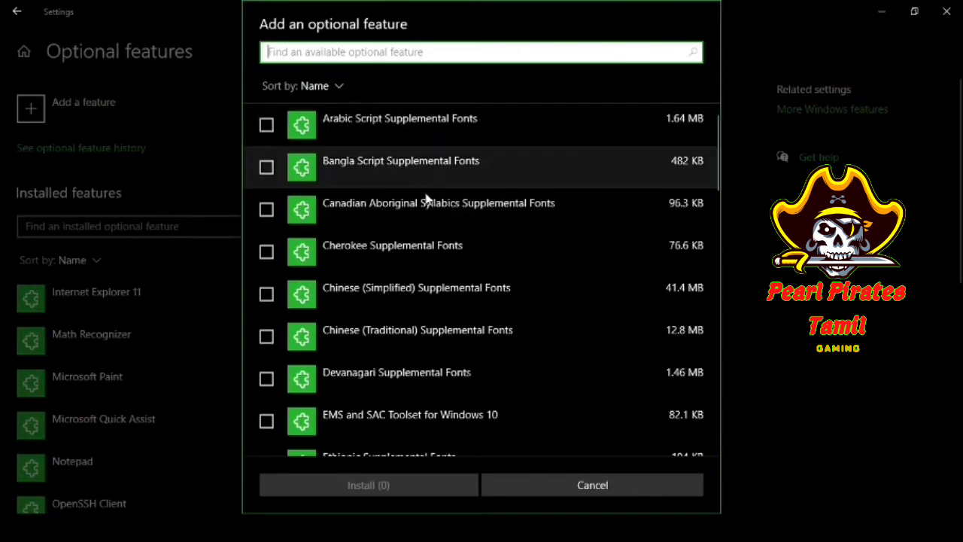
{"action": "scroll", "coordinate": [426, 198], "scroll_direction": "down", "scroll_amount": 10}
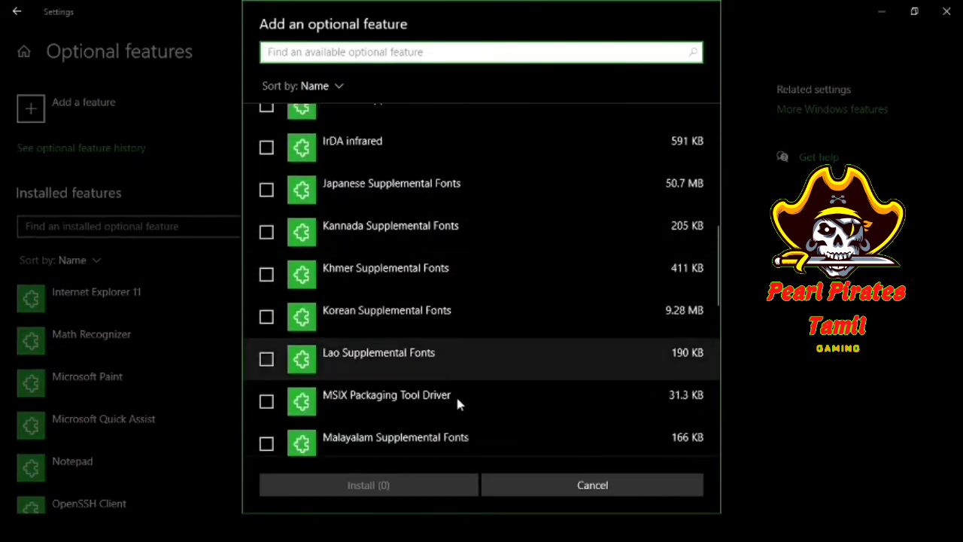
{"action": "left_click", "coordinate": [551, 483]}
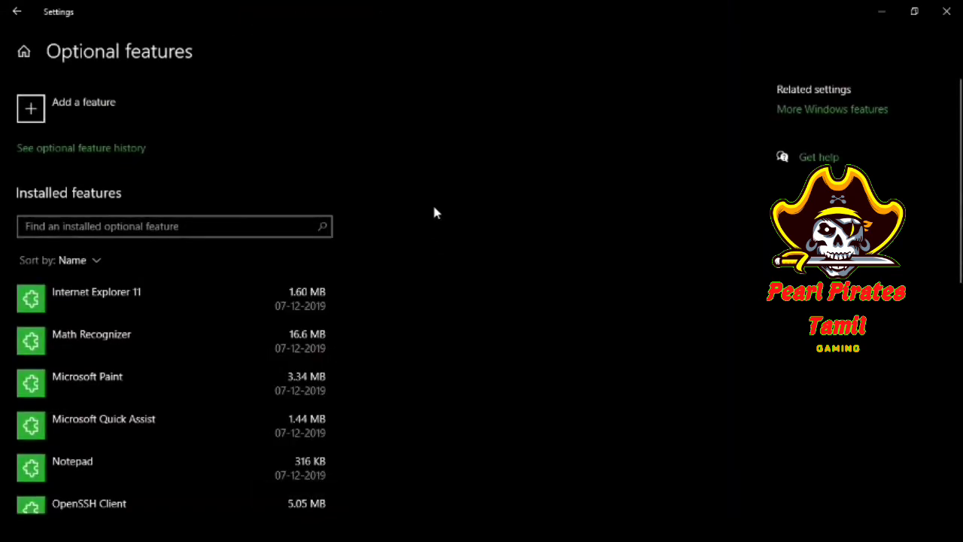
{"action": "left_click", "coordinate": [3, 7]}
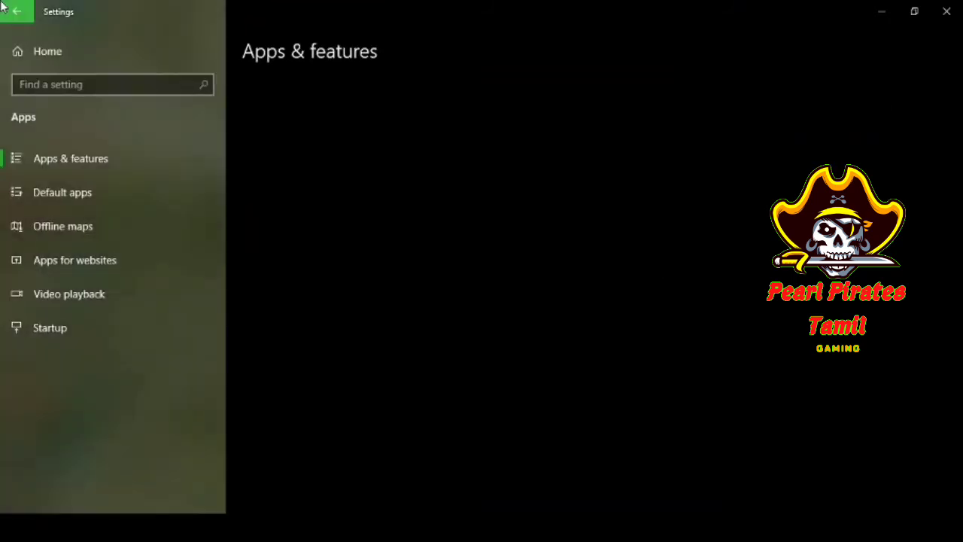
{"action": "left_click", "coordinate": [11, 6]}
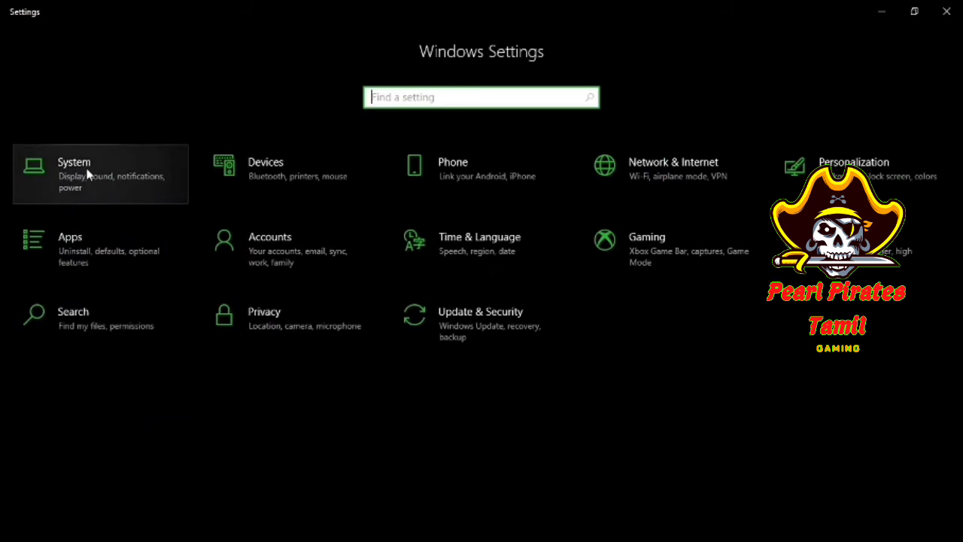
Open System > Projecting to this PC and inspect the when-to-ask dropdown
{"action": "left_click", "coordinate": [85, 173]}
{"action": "scroll", "coordinate": [31, 224], "scroll_direction": "down", "scroll_amount": 3}
{"action": "scroll", "coordinate": [30, 224], "scroll_direction": "down", "scroll_amount": 1}
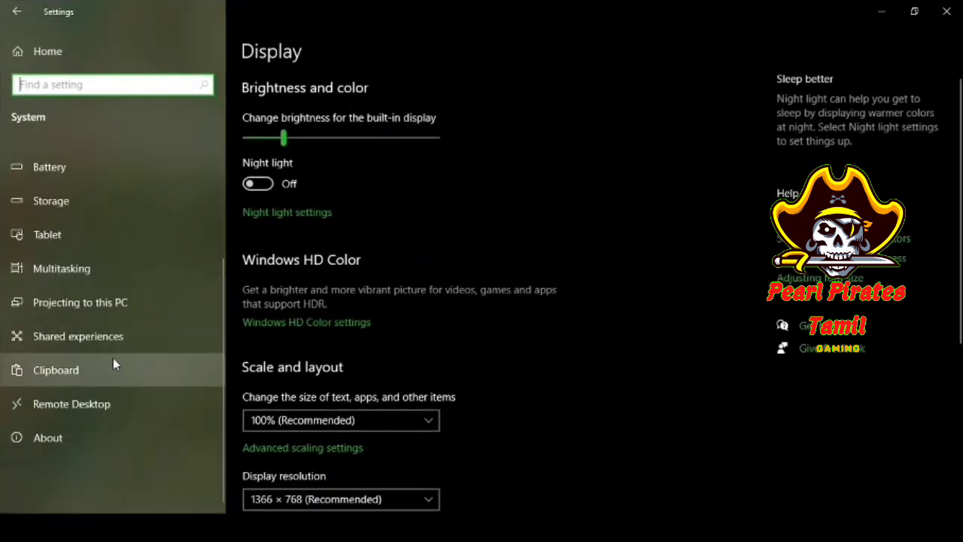
{"action": "left_click", "coordinate": [101, 303]}
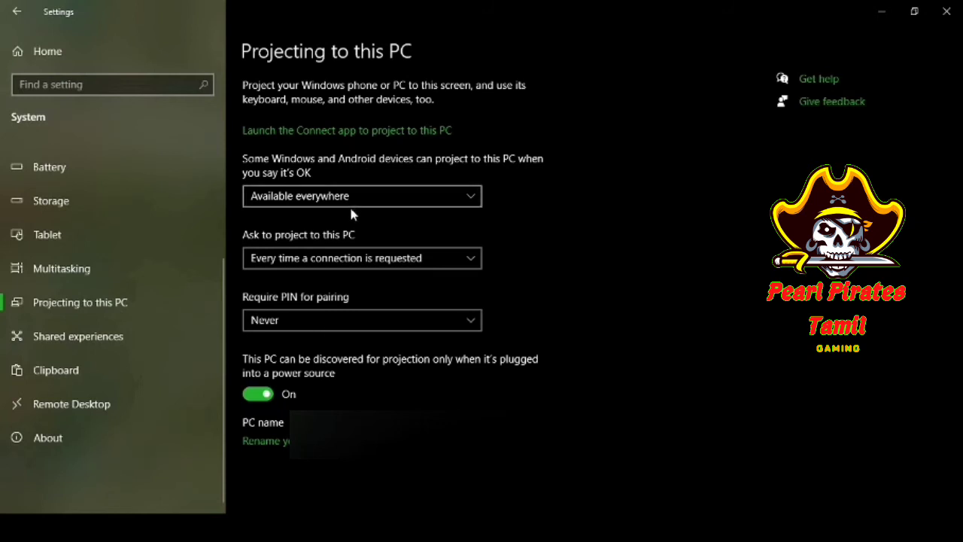
{"action": "left_click", "coordinate": [357, 265]}
{"action": "left_click", "coordinate": [359, 266]}
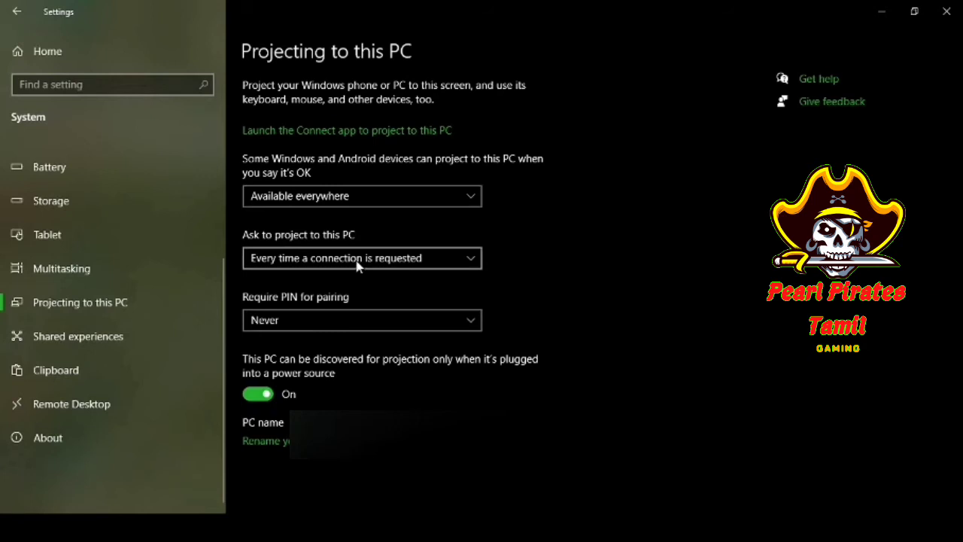
Set projection to ask every time a connection is requested, keeping PIN pairing at Never
{"action": "left_click", "coordinate": [297, 269]}
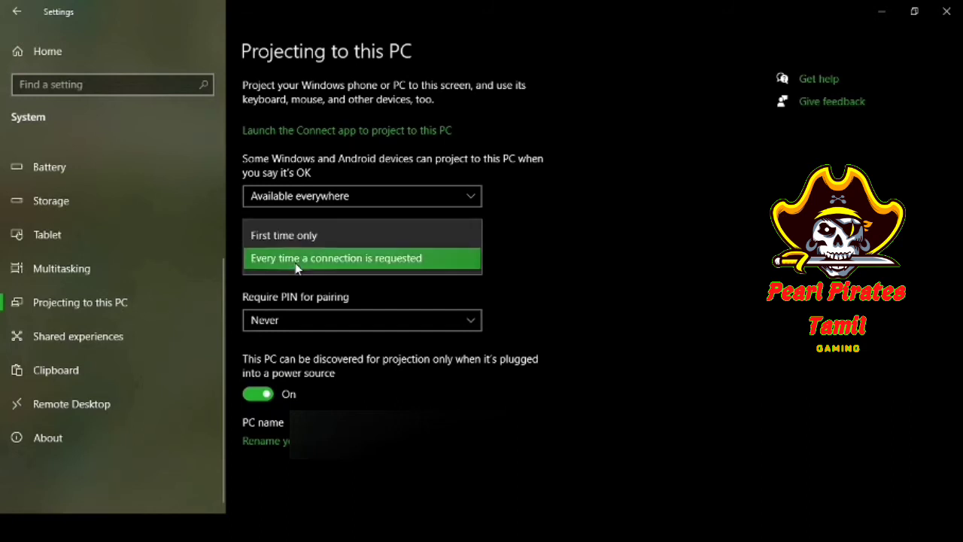
{"action": "left_click", "coordinate": [297, 264]}
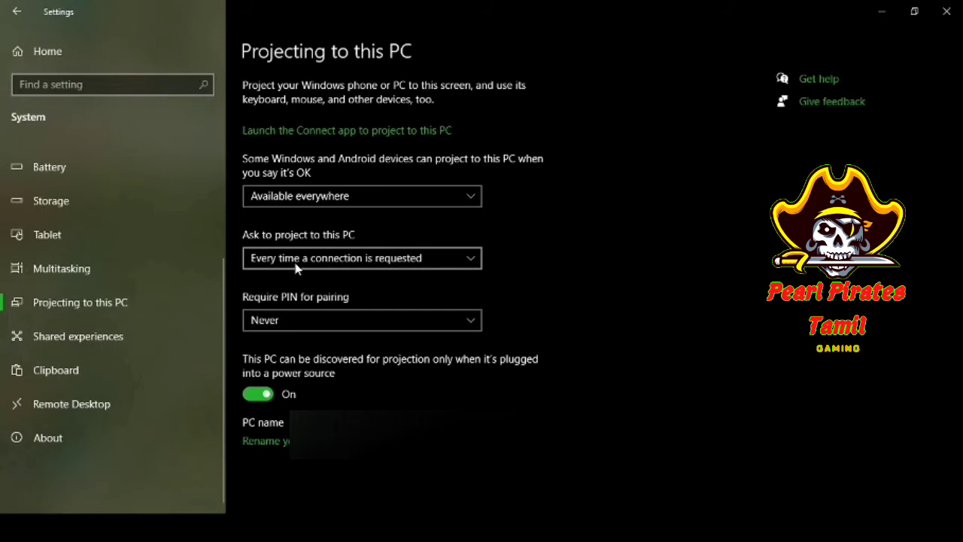
{"action": "left_click", "coordinate": [326, 320]}
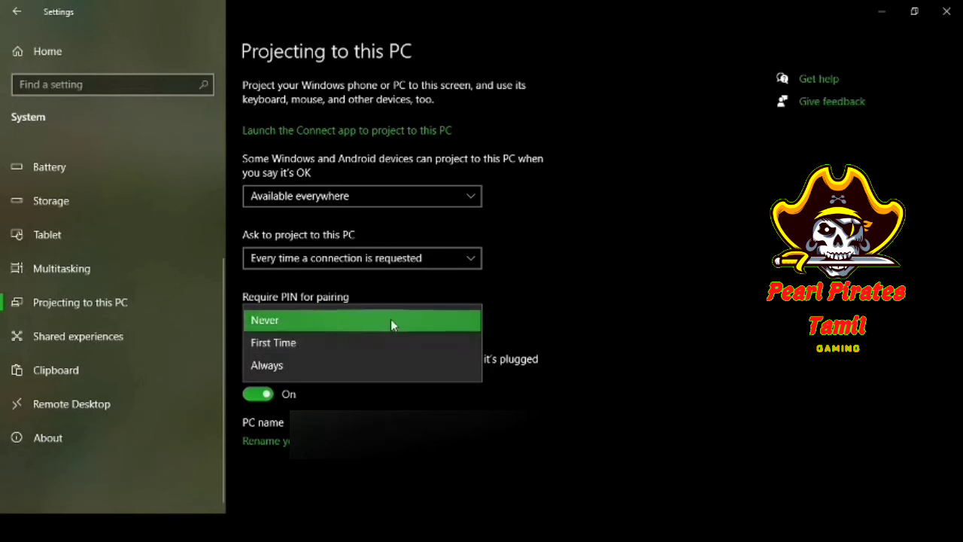
{"action": "left_click", "coordinate": [605, 284]}
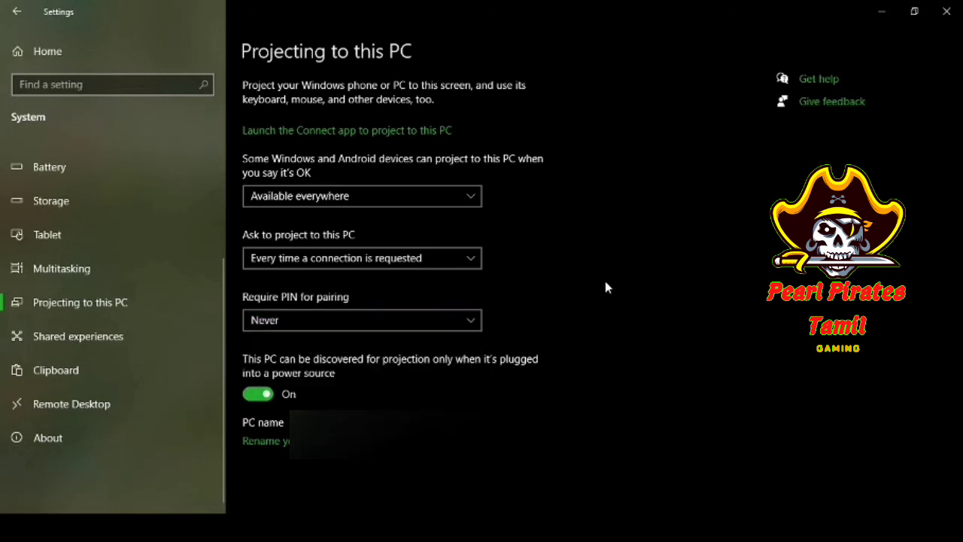
{"action": "left_click", "coordinate": [300, 324]}
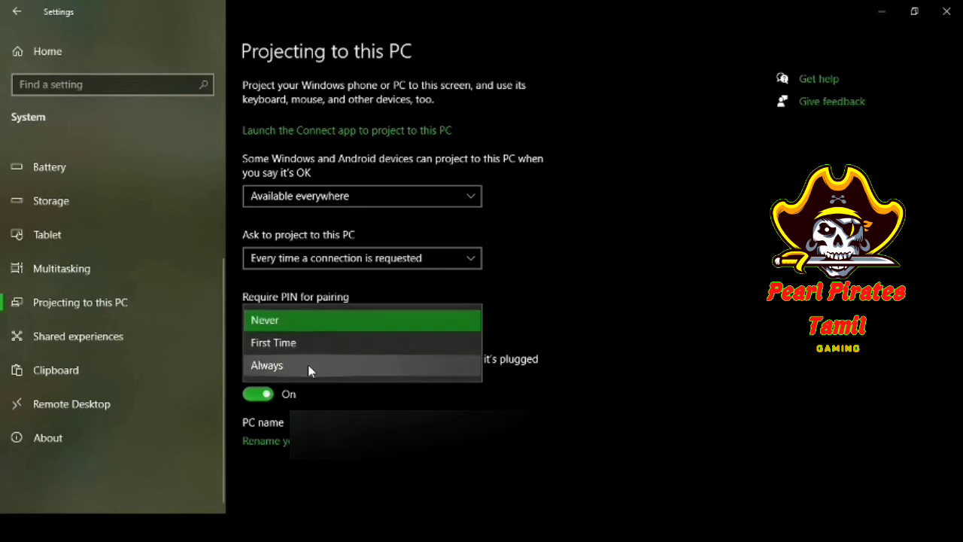
{"action": "left_click", "coordinate": [702, 344]}
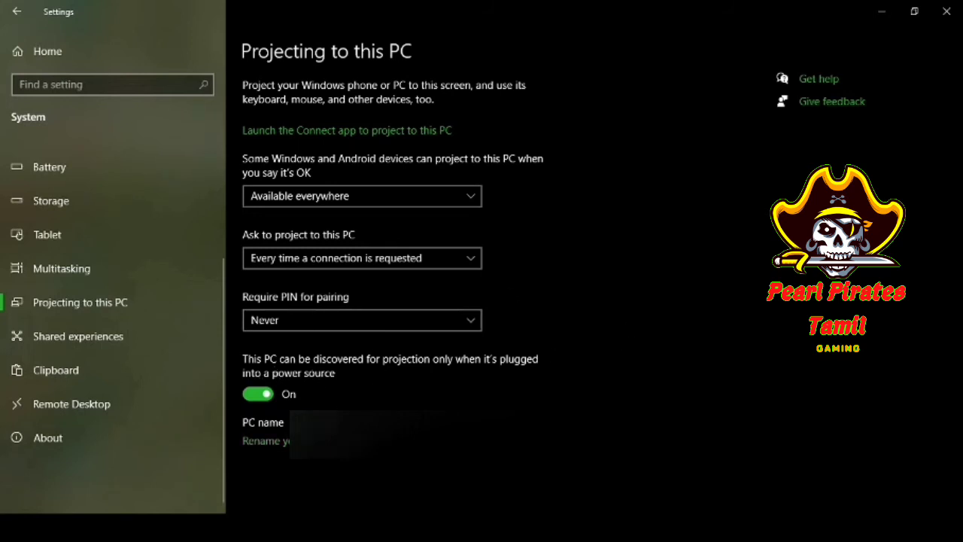
Launch Connect, check it shows the laptop ready to connect wirelessly, then return to Projecting to this PC settings
{"action": "left_click", "coordinate": [370, 135]}
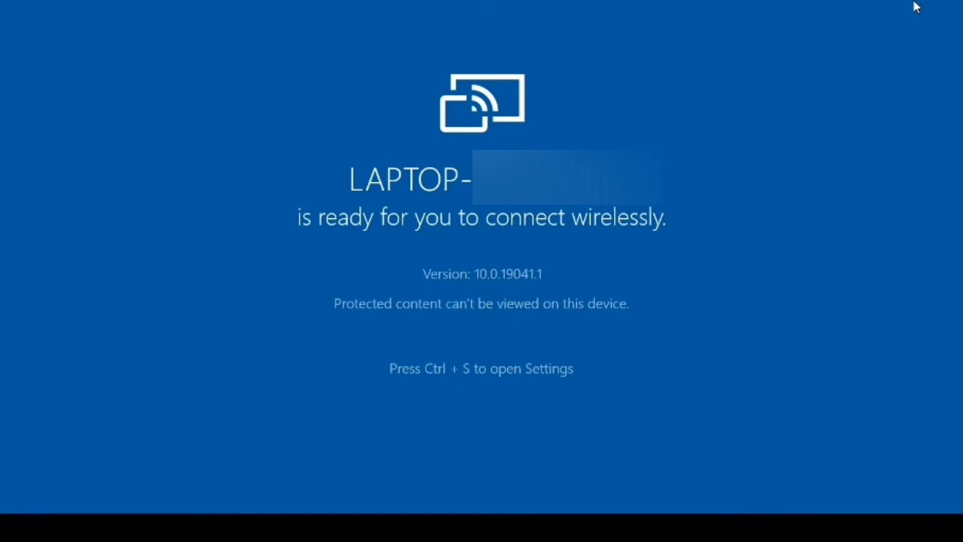
{"action": "left_click", "coordinate": [914, 9]}
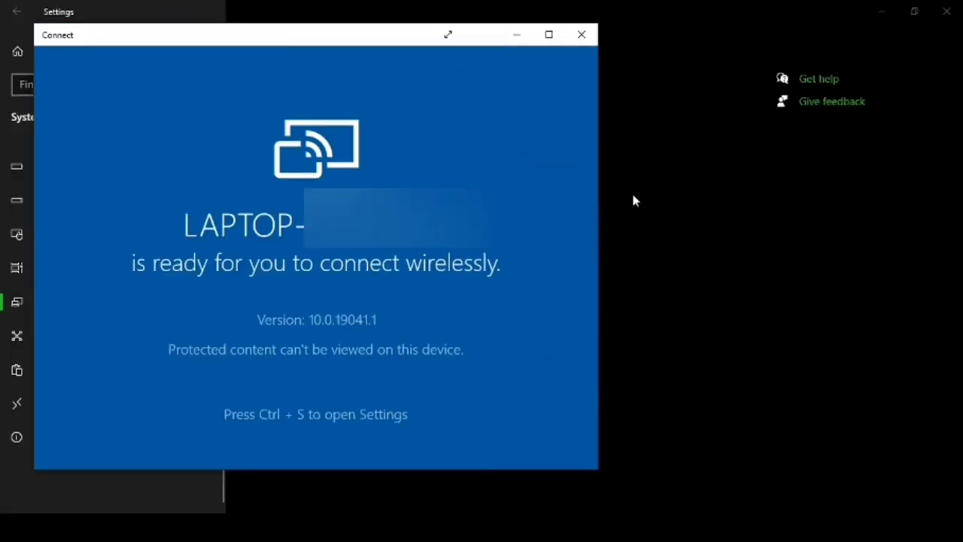
{"action": "left_click", "coordinate": [548, 35]}
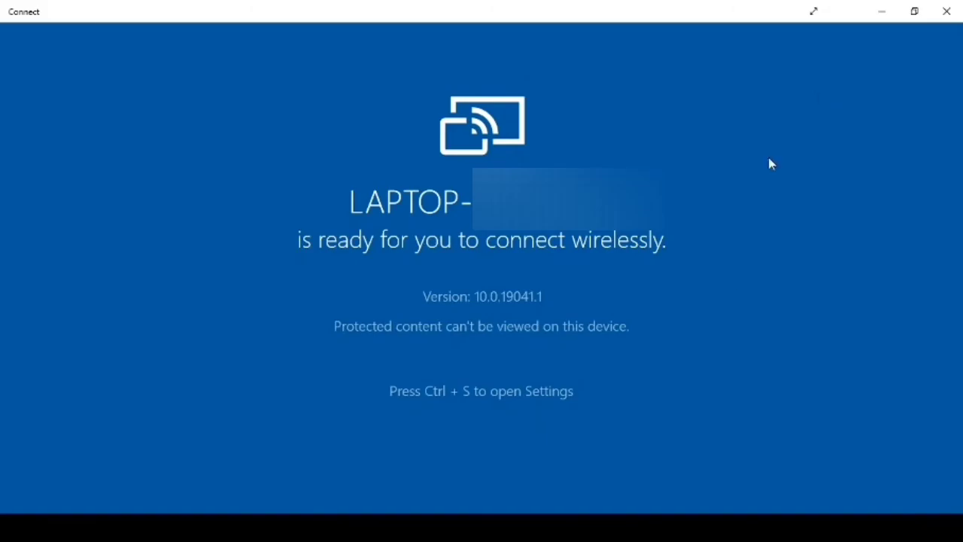
{"action": "key", "text": "ctrl+s"}
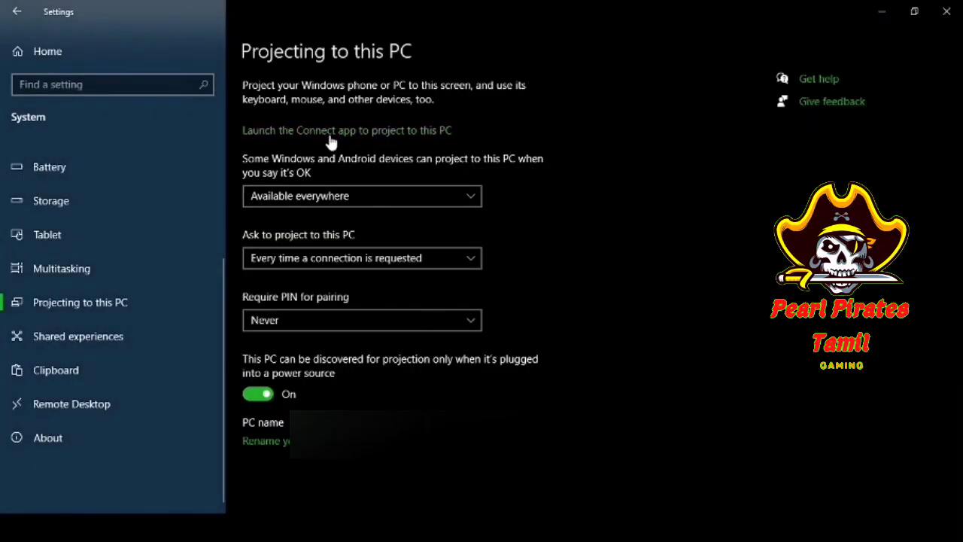